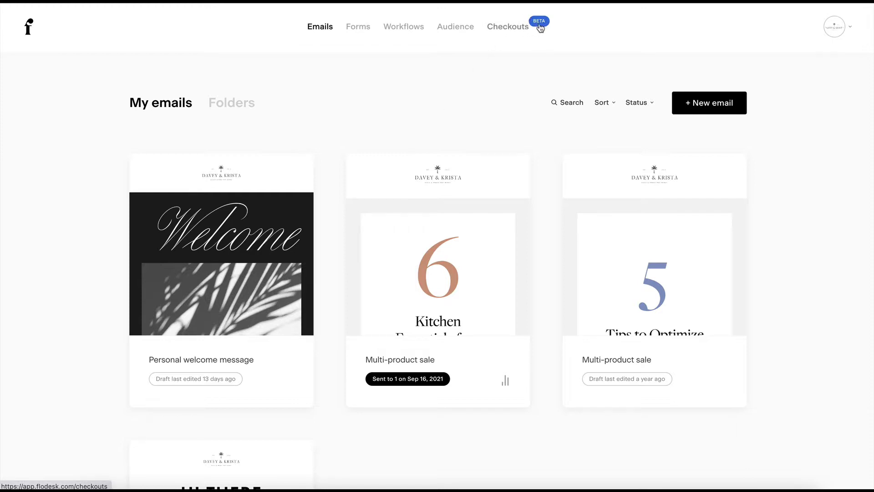
Go from the emails to the My checkouts page listing the Designers Touch checkout.
{"action": "left_click", "coordinate": [517, 35]}
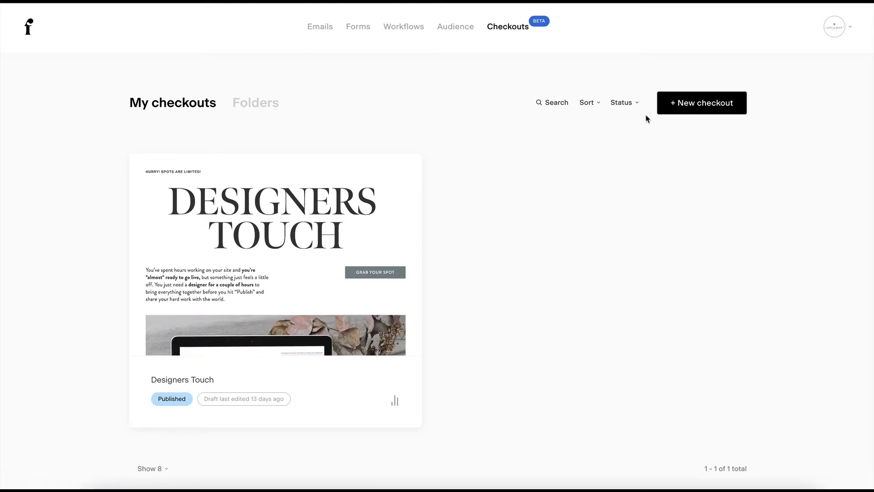
Start a new checkout and compare the Digital product, Education and Service templates, settling on Education.
{"action": "left_click", "coordinate": [702, 112]}
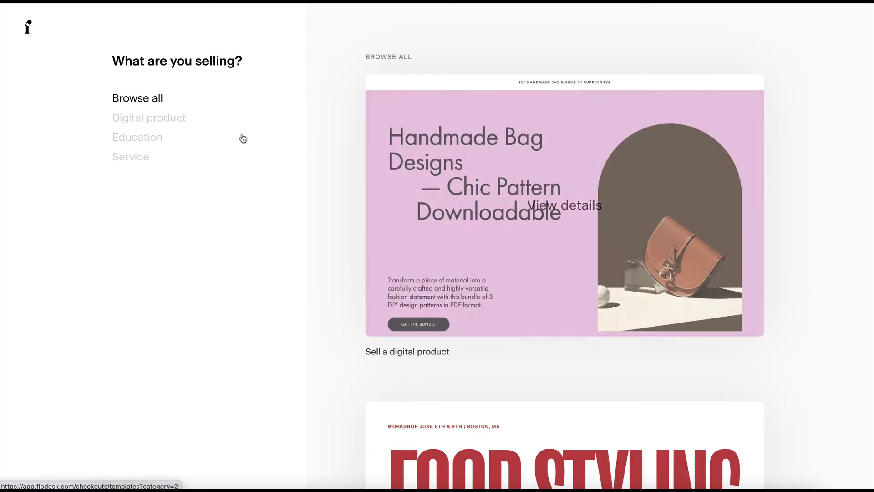
{"action": "left_click", "coordinate": [178, 117]}
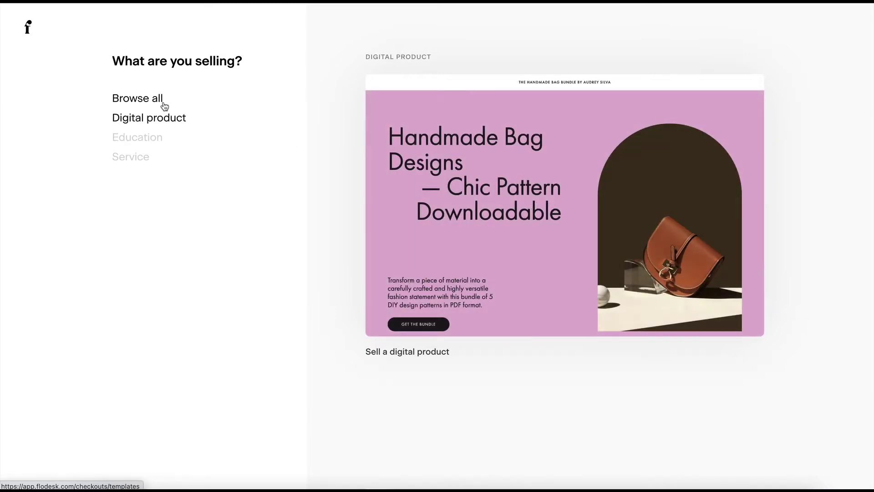
{"action": "left_click", "coordinate": [163, 139]}
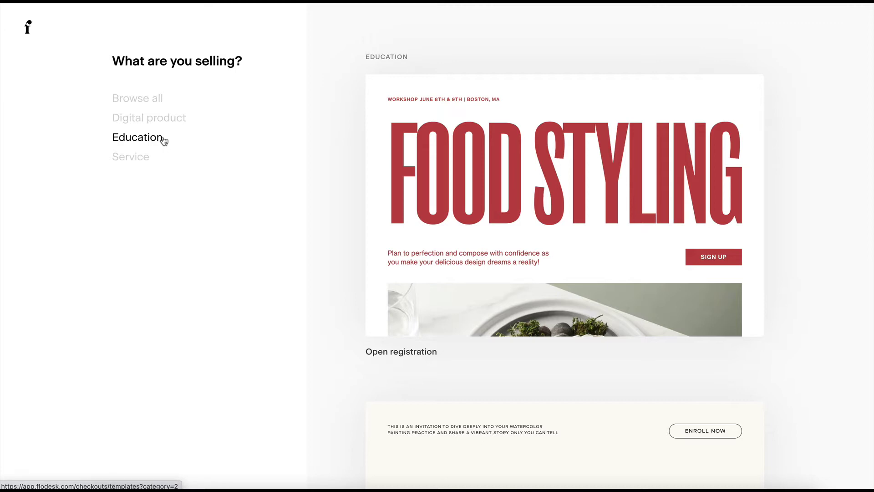
{"action": "left_click", "coordinate": [147, 157]}
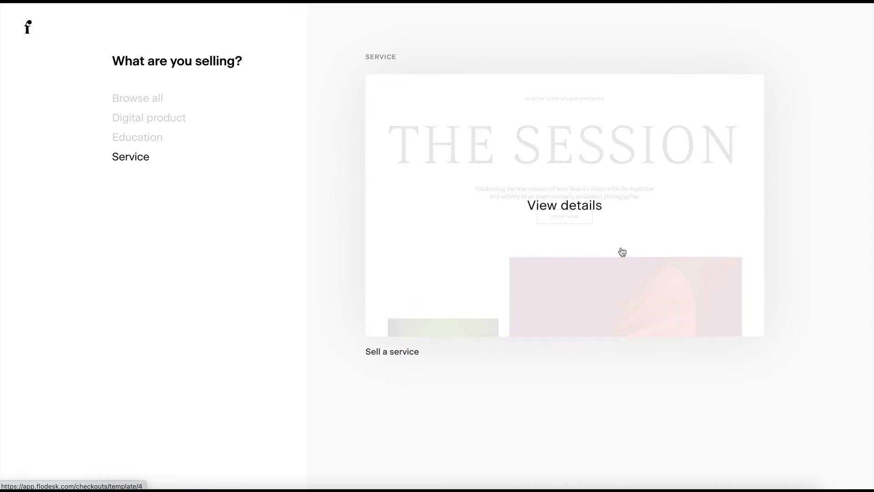
{"action": "left_click", "coordinate": [143, 138]}
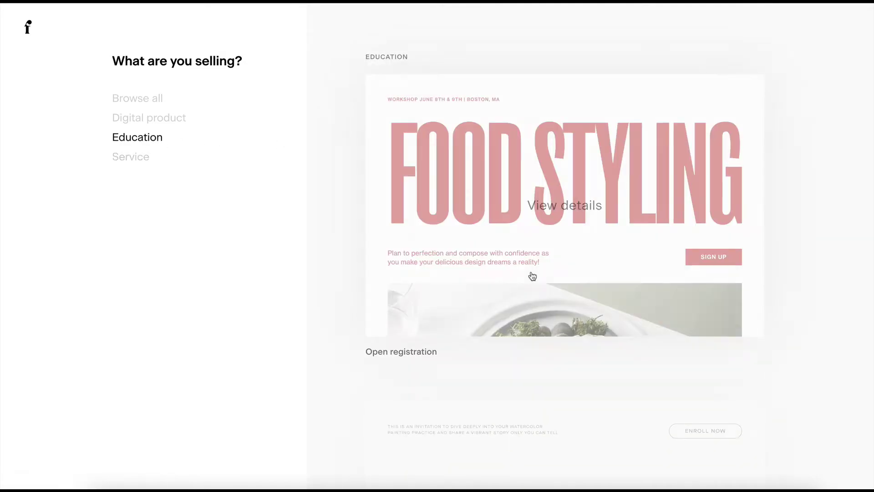
{"action": "scroll", "coordinate": [531, 275], "scroll_direction": "down", "scroll_amount": 5}
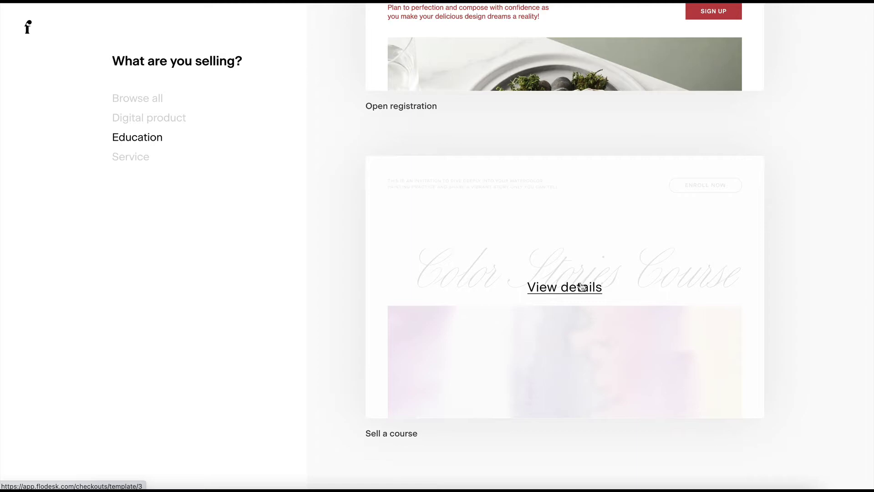
Preview the Color Stories Course template's sales, checkout and delivery pages down to Special Gift.
{"action": "left_click", "coordinate": [581, 286]}
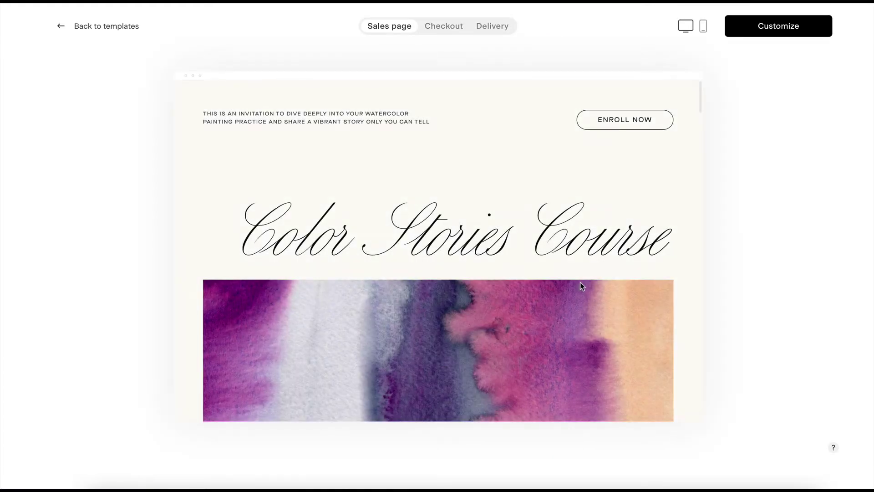
{"action": "scroll", "coordinate": [479, 213], "scroll_direction": "down", "scroll_amount": 10}
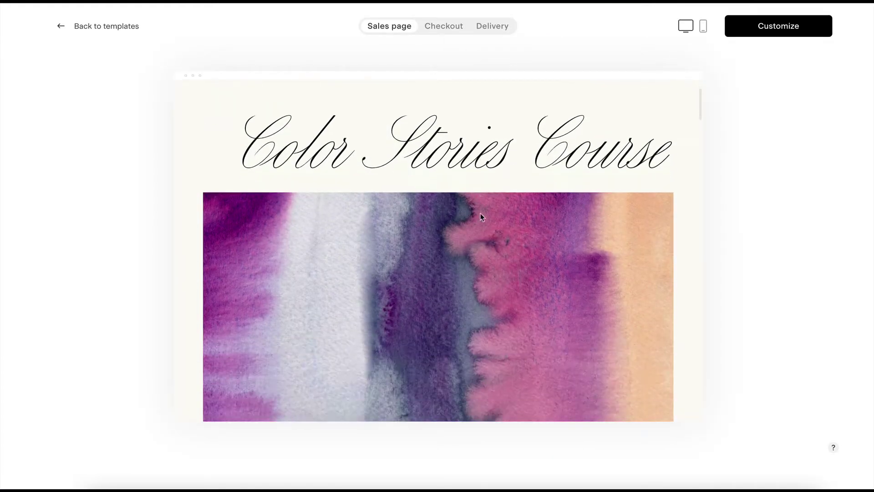
{"action": "scroll", "coordinate": [480, 217], "scroll_direction": "down", "scroll_amount": 15}
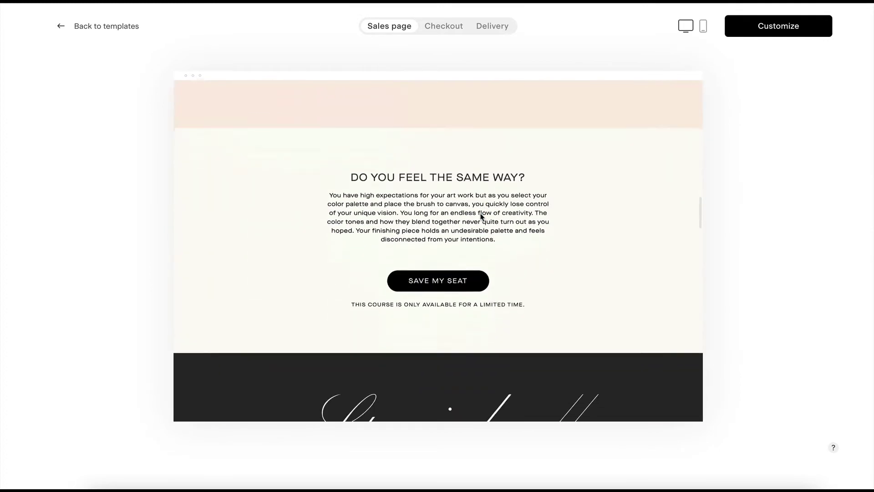
{"action": "left_click", "coordinate": [452, 29]}
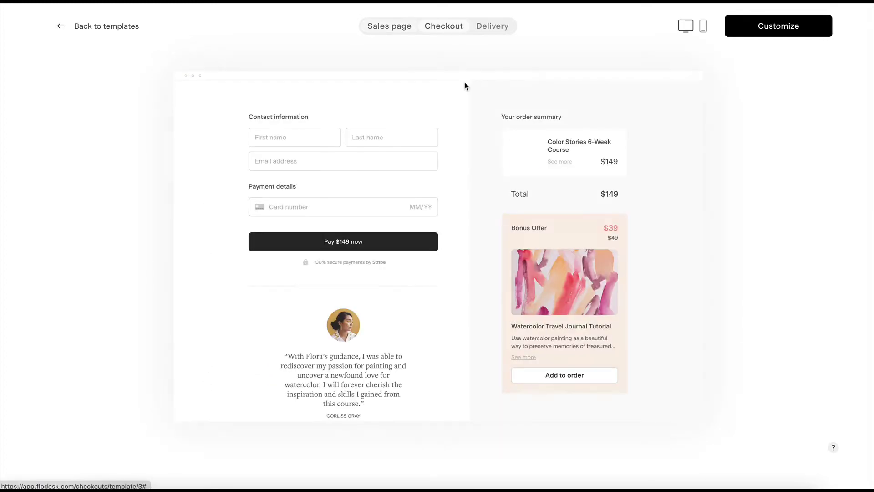
{"action": "scroll", "coordinate": [467, 190], "scroll_direction": "down", "scroll_amount": 2}
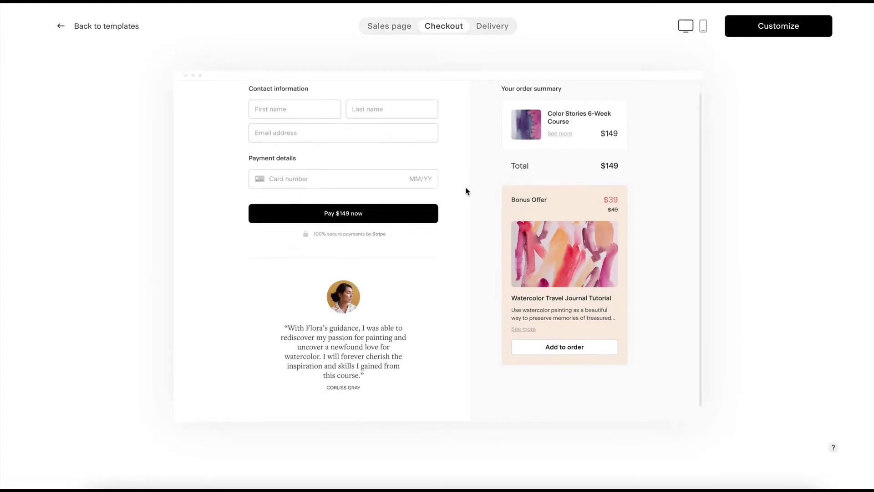
{"action": "left_click", "coordinate": [491, 28]}
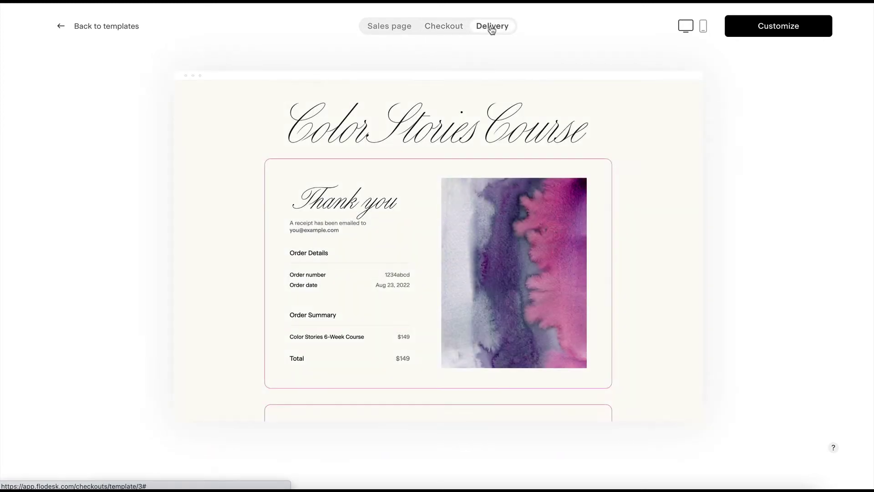
{"action": "scroll", "coordinate": [494, 164], "scroll_direction": "down", "scroll_amount": 10}
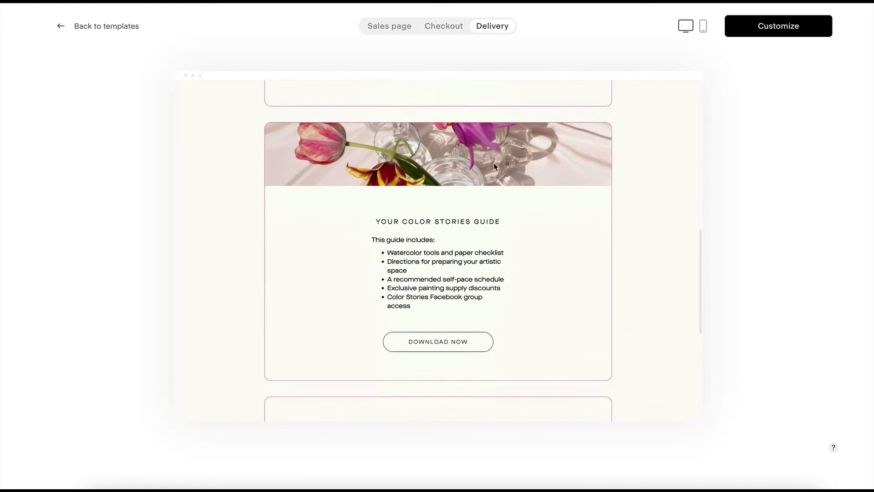
{"action": "scroll", "coordinate": [494, 163], "scroll_direction": "down", "scroll_amount": 5}
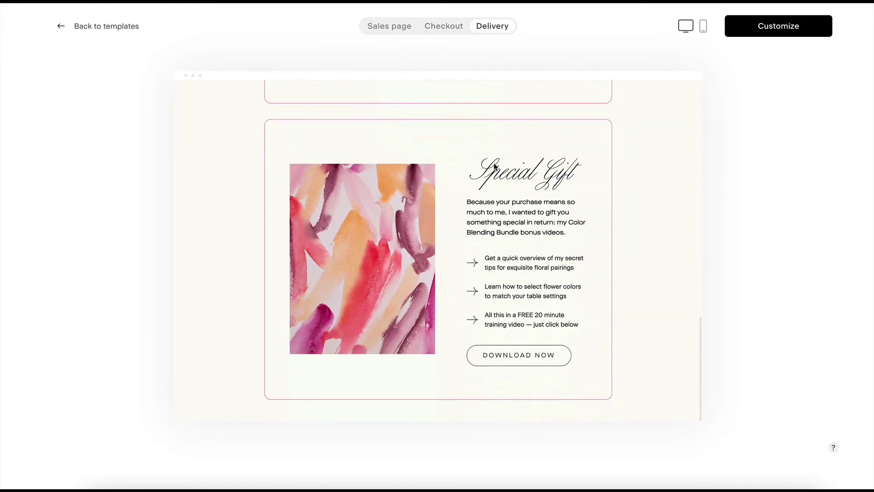
Start customizing the template and begin replacing 'Color Stories' in the sales page heading.
{"action": "left_click", "coordinate": [789, 32]}
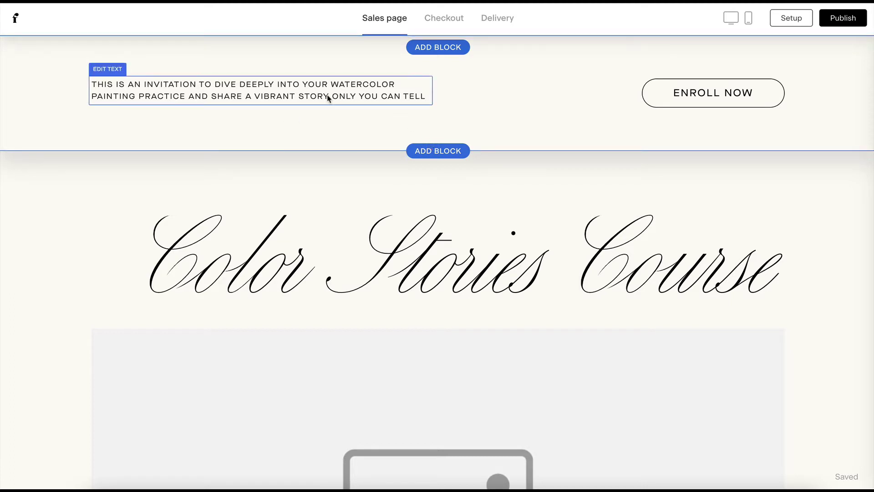
{"action": "scroll", "coordinate": [362, 175], "scroll_direction": "down", "scroll_amount": 2}
{"action": "left_click", "coordinate": [482, 189]}
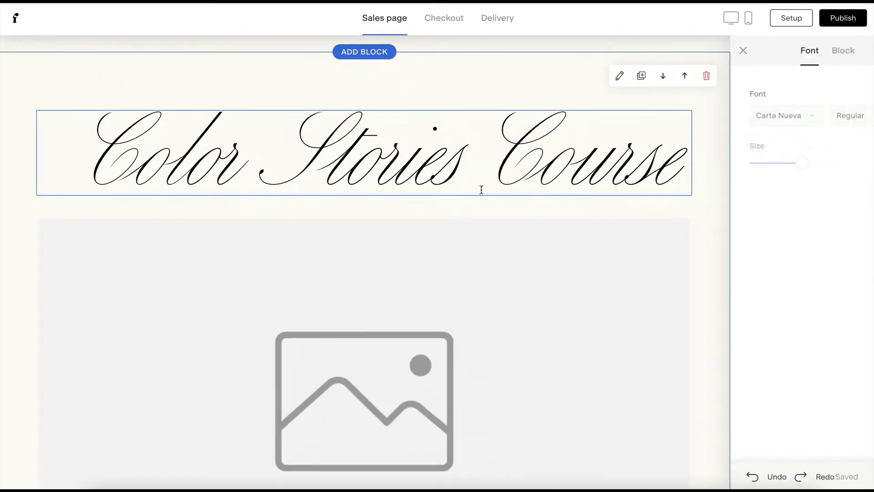
{"action": "left_click_drag", "start_coordinate": [439, 160], "coordinate": [96, 152]}
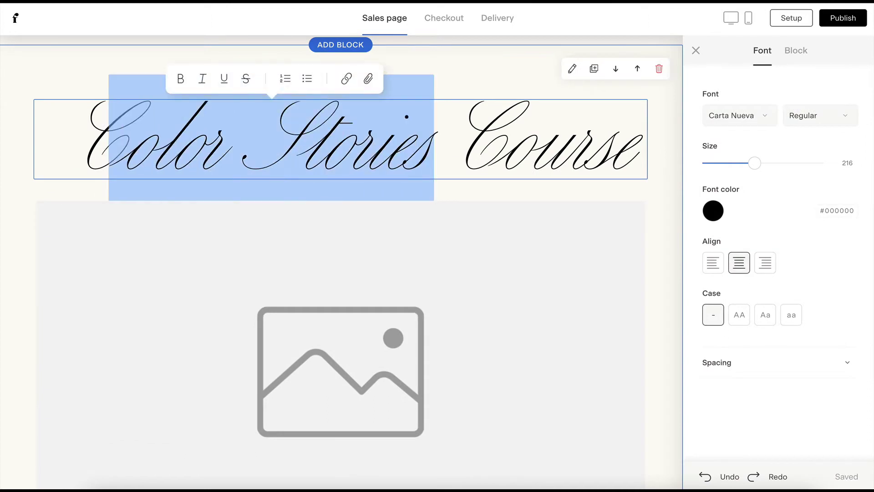
{"action": "key", "text": "BackSpace"}
{"action": "type", "text": "Wel"}
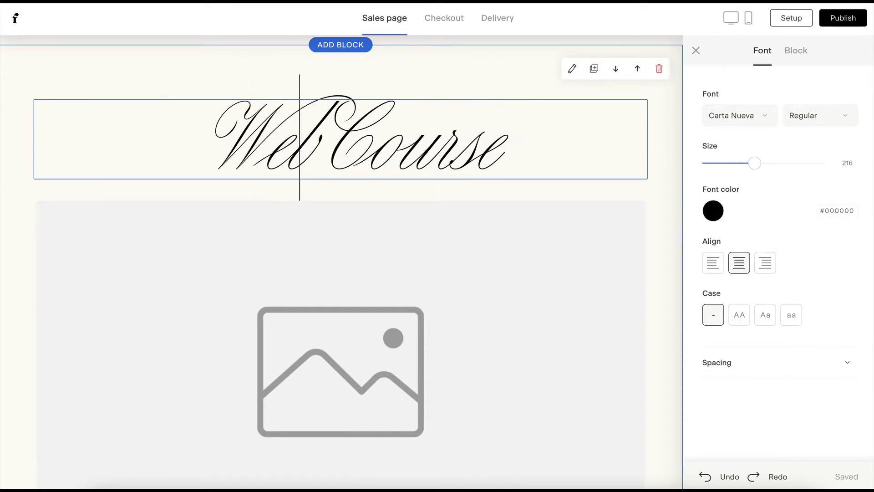
{"action": "key", "text": "BackSpace"}
{"action": "type", "text": "b Desi"}
Retype the whole heading as 'Showit Web Design Course'.
{"action": "key", "text": "ctrl+a"}
{"action": "type", "text": "Showit"}
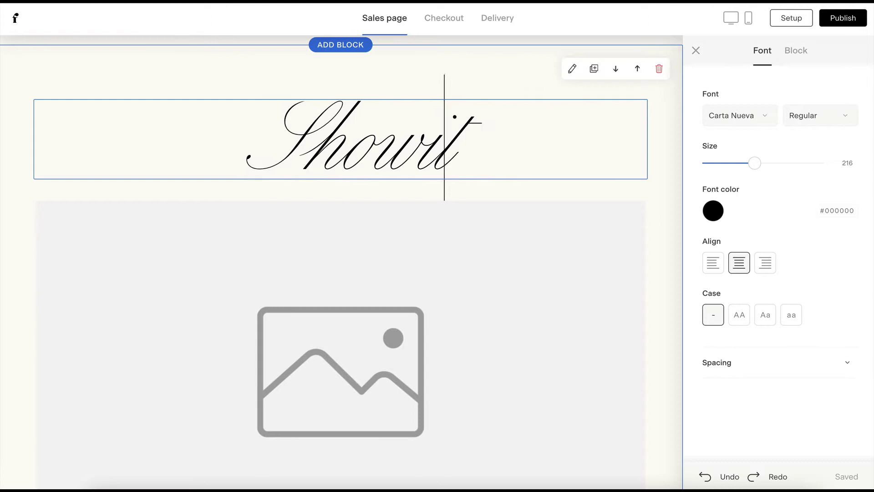
{"action": "type", "text": " Webi"}
{"action": "key", "text": "BackSpace"}
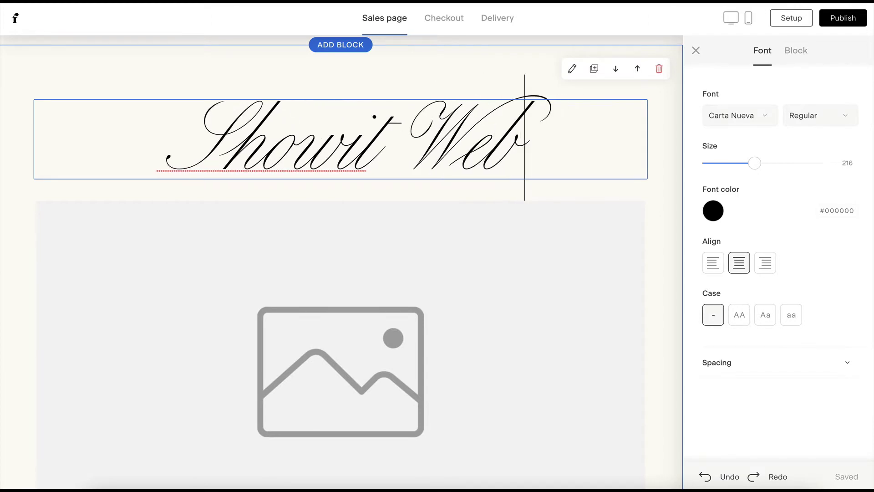
{"action": "type", "text": "Design COurs"}
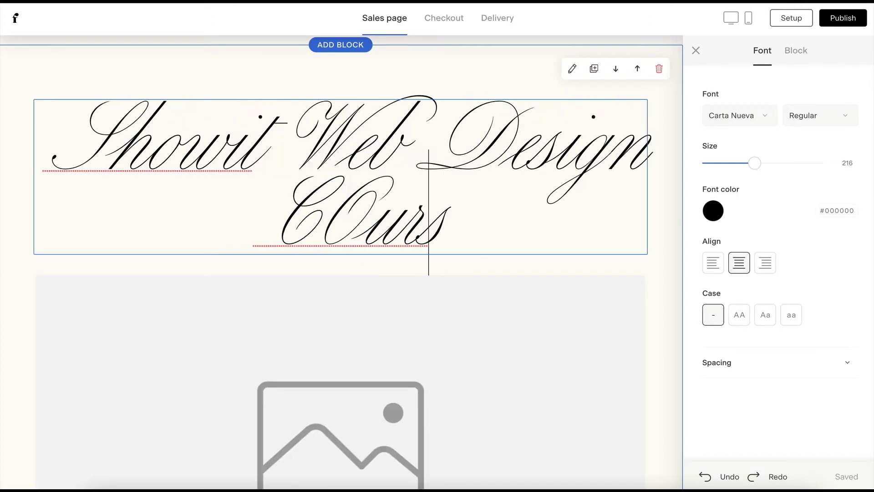
{"action": "key", "text": "BackSpace"}
{"action": "key", "text": "BackSpace"}
{"action": "key", "text": "BackSpace"}
{"action": "type", "text": "ourse"}
{"action": "key", "text": "BackSpace"}
{"action": "key", "text": "BackSpace"}
{"action": "key", "text": "BackSpace"}
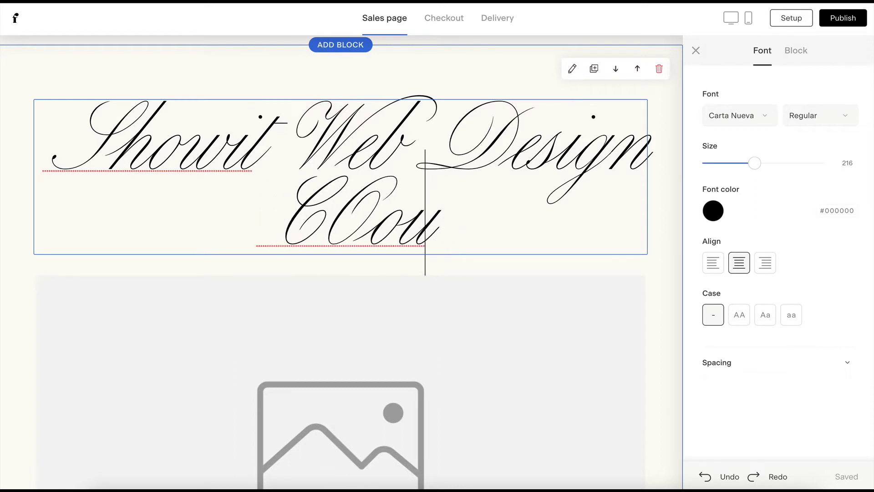
{"action": "key", "text": "BackSpace"}
{"action": "key", "text": "BackSpace"}
{"action": "key", "text": "BackSpace"}
{"action": "type", "text": "ourse"}
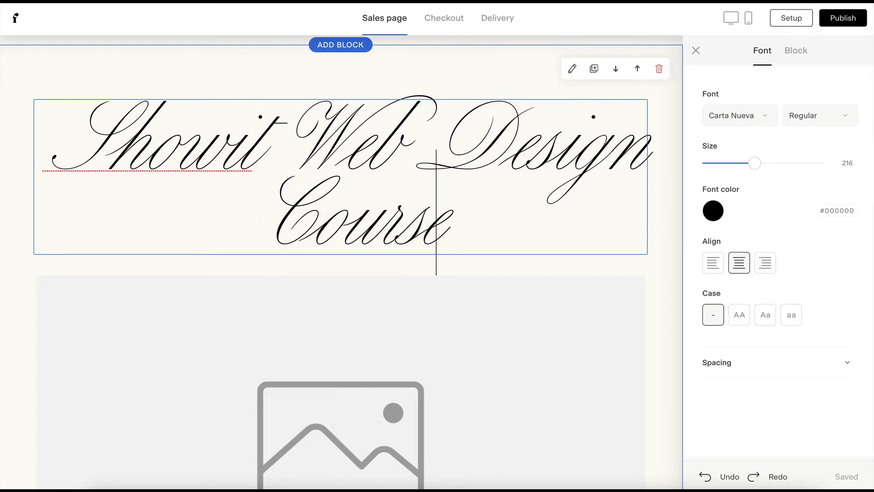
Change the heading font to Meno Banner and adjust its font size.
{"action": "left_click", "coordinate": [733, 119]}
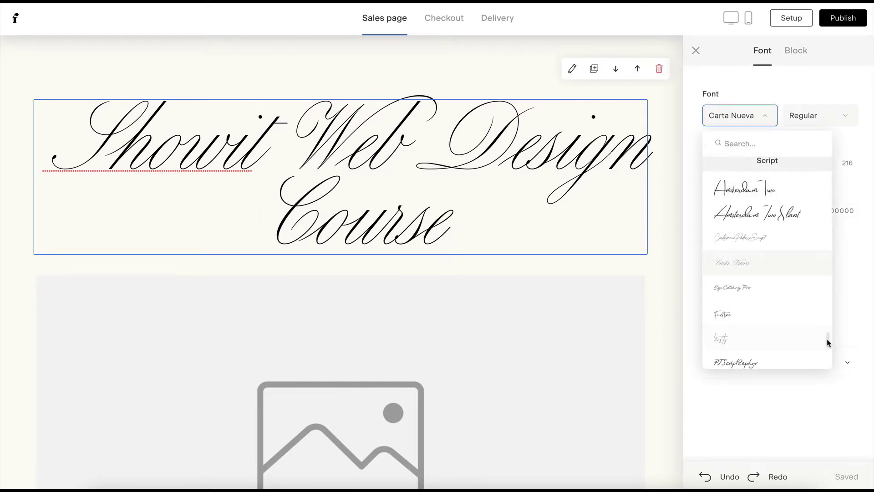
{"action": "left_click_drag", "start_coordinate": [828, 343], "coordinate": [828, 230]}
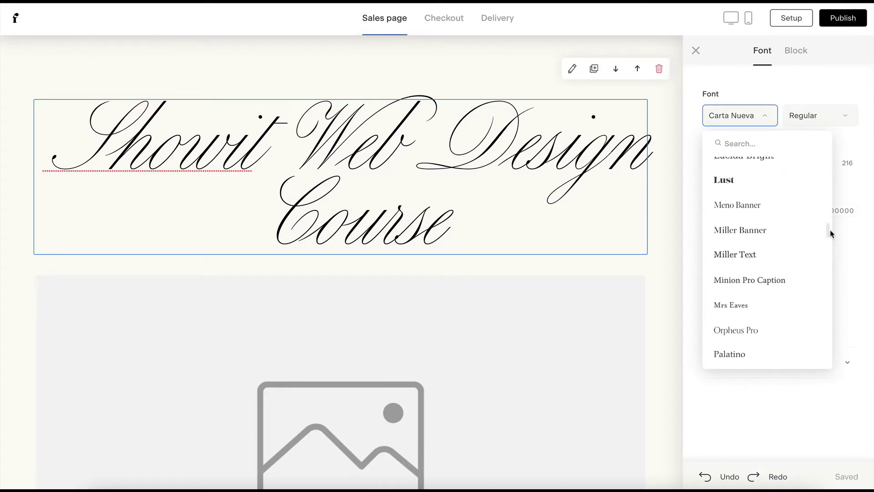
{"action": "left_click", "coordinate": [784, 208]}
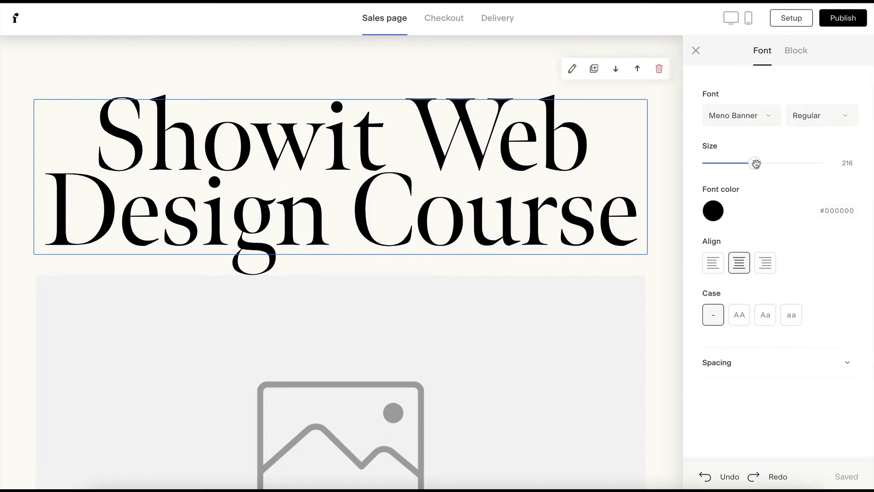
{"action": "mouse_move", "coordinate": [755, 163]}
{"action": "left_mouse_down"}
{"action": "mouse_move", "coordinate": [738, 163]}
{"action": "mouse_move", "coordinate": [753, 164]}
{"action": "left_mouse_up"}
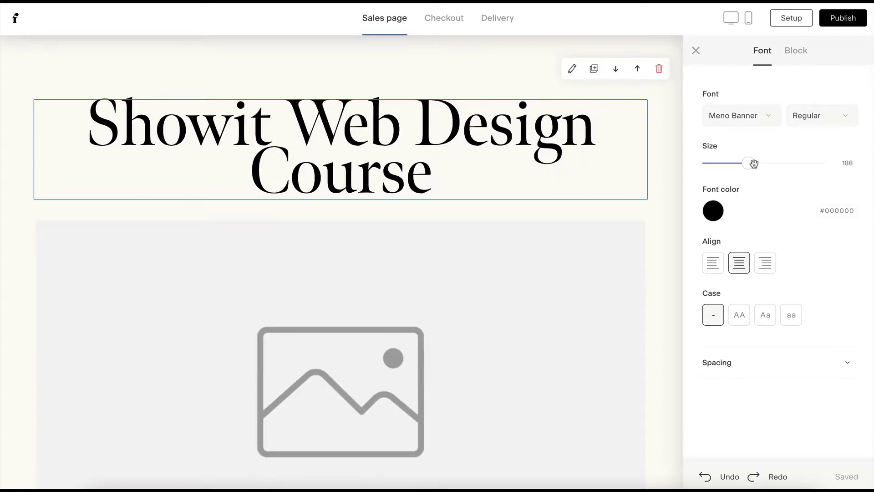
Upload positano.jpg-.jpg into the empty image placeholder and reposition it to show the tablet.
{"action": "scroll", "coordinate": [349, 248], "scroll_direction": "down", "scroll_amount": 3}
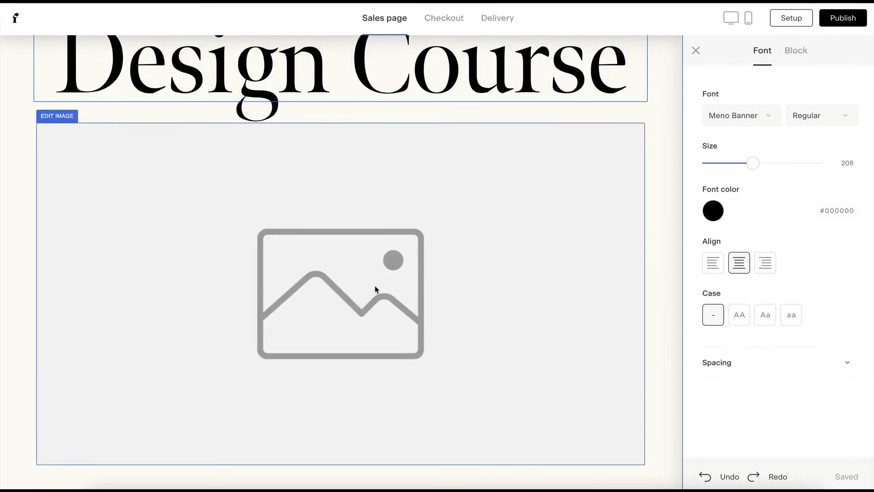
{"action": "left_click", "coordinate": [375, 289]}
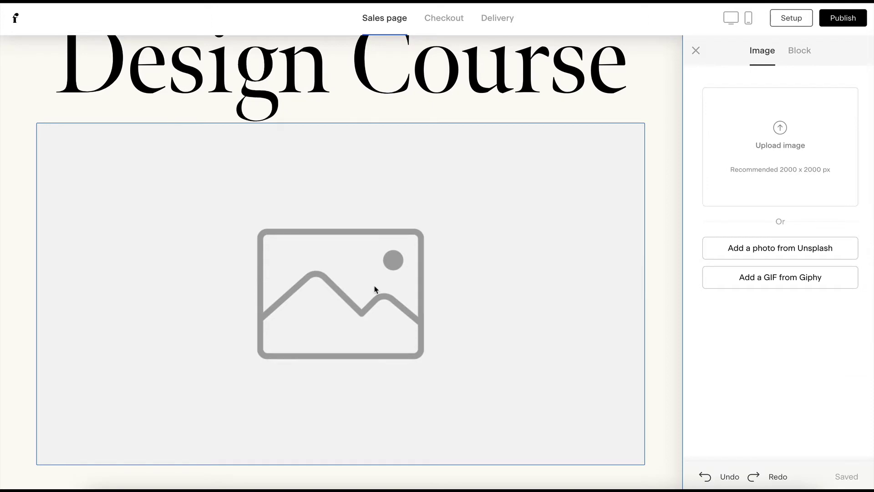
{"action": "scroll", "coordinate": [375, 289], "scroll_direction": "down", "scroll_amount": 1}
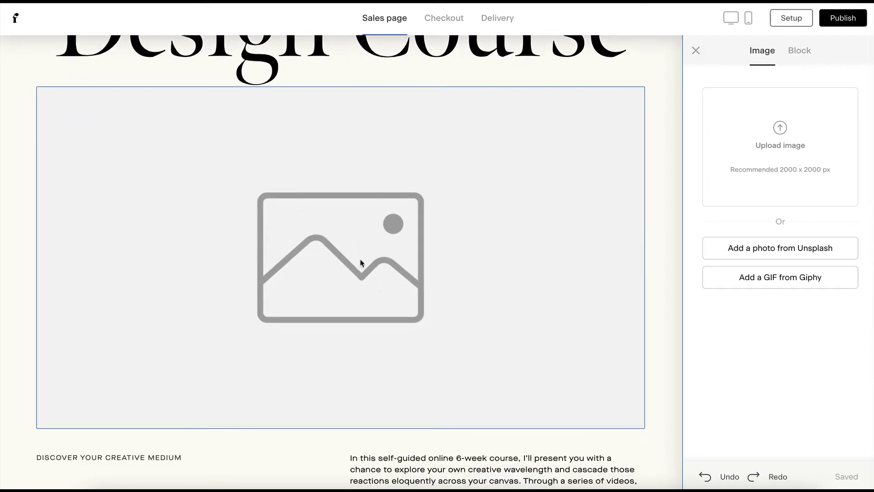
{"action": "left_click", "coordinate": [780, 144]}
{"action": "left_click", "coordinate": [178, 163]}
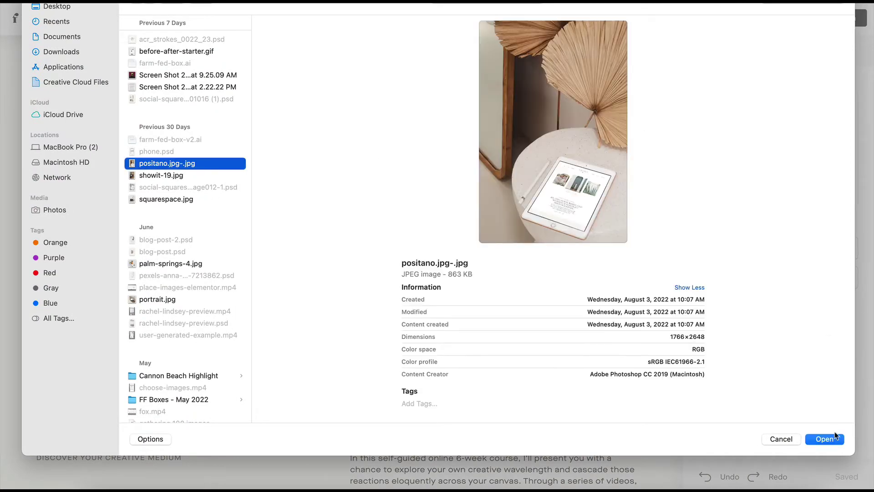
{"action": "left_click", "coordinate": [826, 439]}
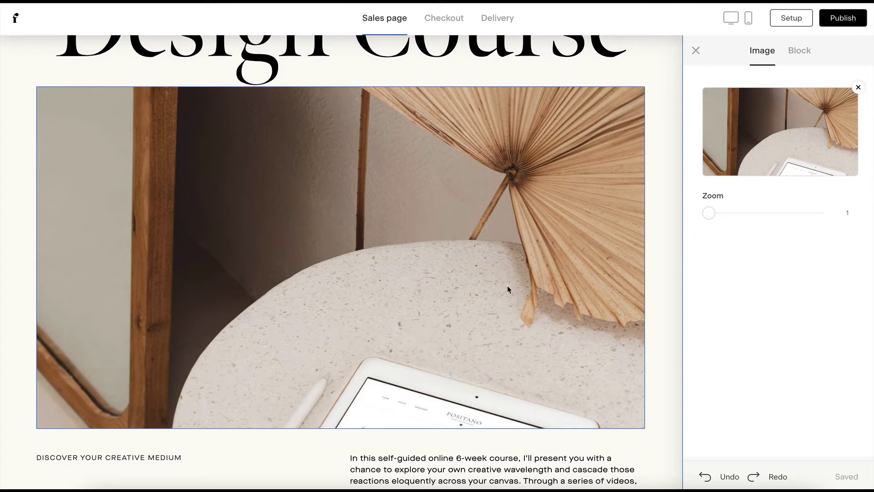
{"action": "left_click_drag", "start_coordinate": [804, 152], "coordinate": [796, 127]}
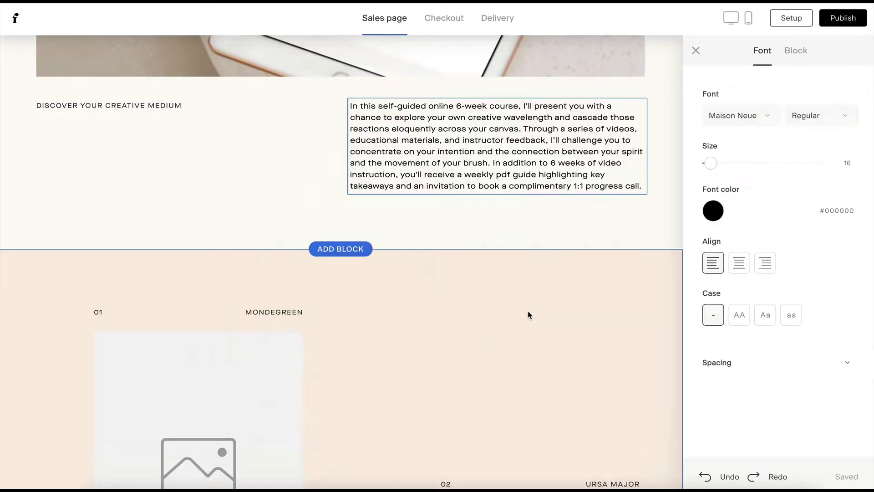
Open Add a block between sections and filter the layouts to Text.
{"action": "left_click", "coordinate": [330, 256]}
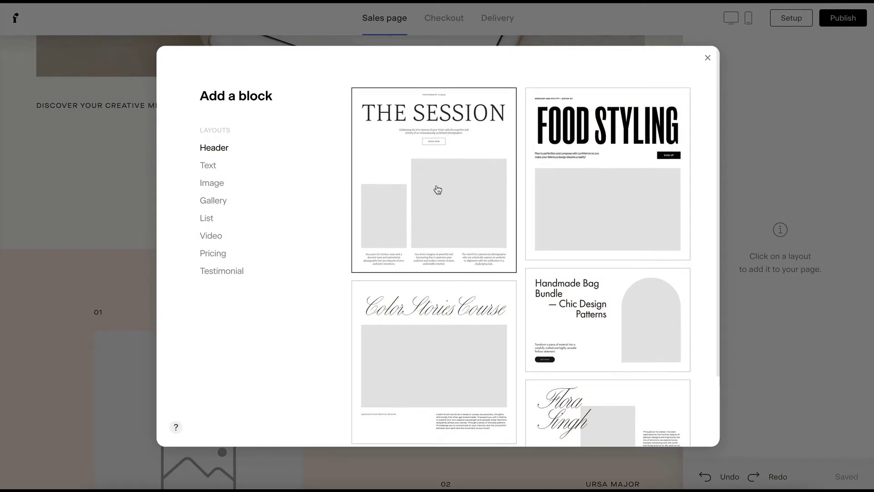
{"action": "scroll", "coordinate": [437, 189], "scroll_direction": "down", "scroll_amount": 2}
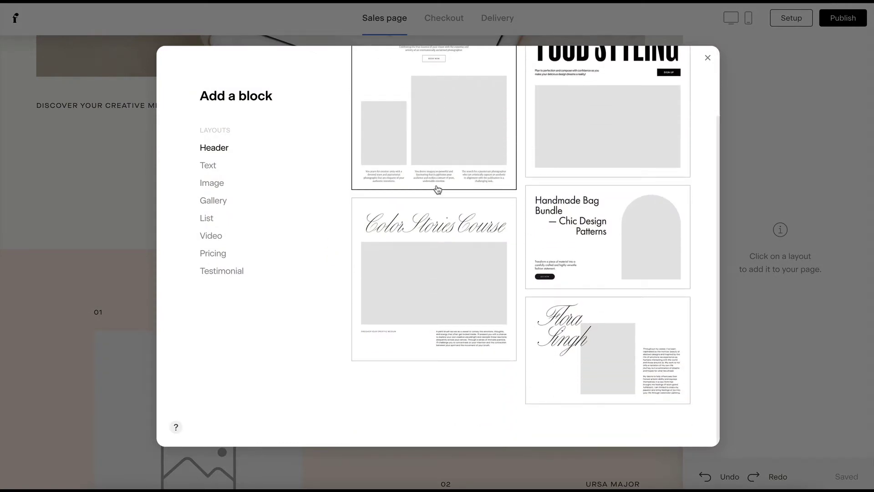
{"action": "left_click", "coordinate": [214, 171]}
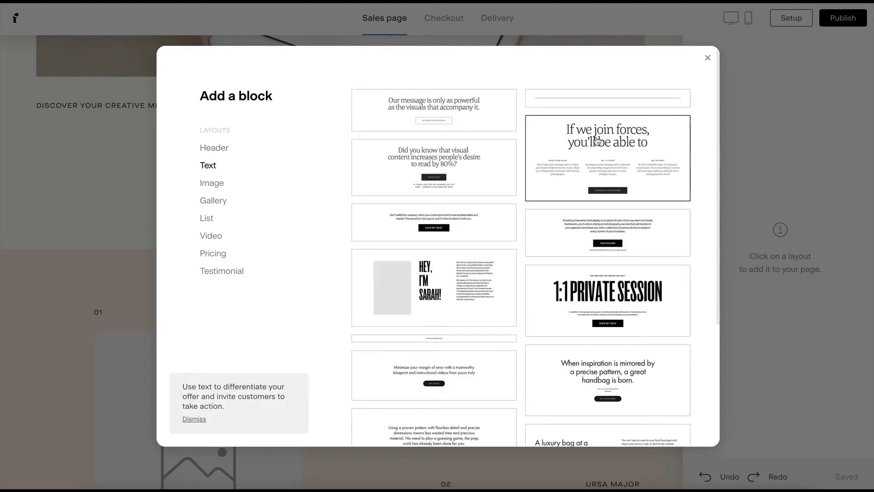
Insert the 'If we join forces' three-column text layout into the sales page.
{"action": "left_click", "coordinate": [612, 176]}
{"action": "scroll", "coordinate": [592, 182], "scroll_direction": "down", "scroll_amount": 2}
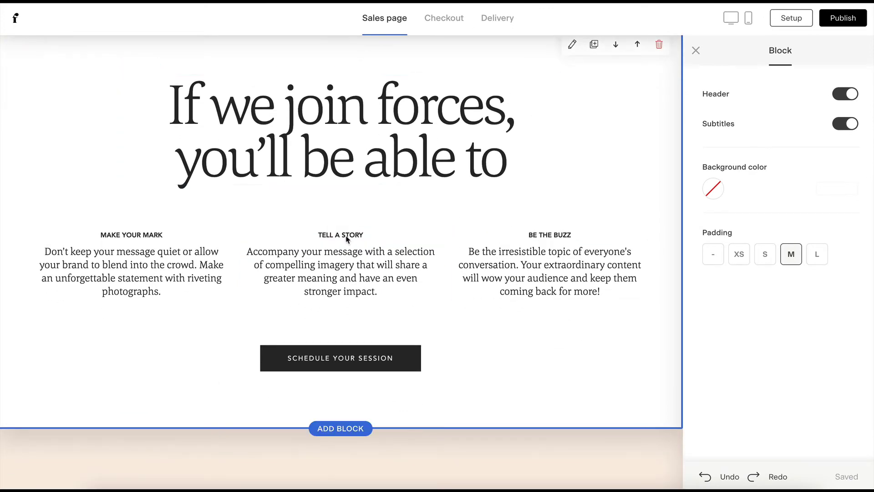
{"action": "scroll", "coordinate": [367, 189], "scroll_direction": "down", "scroll_amount": 1}
{"action": "scroll", "coordinate": [367, 188], "scroll_direction": "down", "scroll_amount": 6}
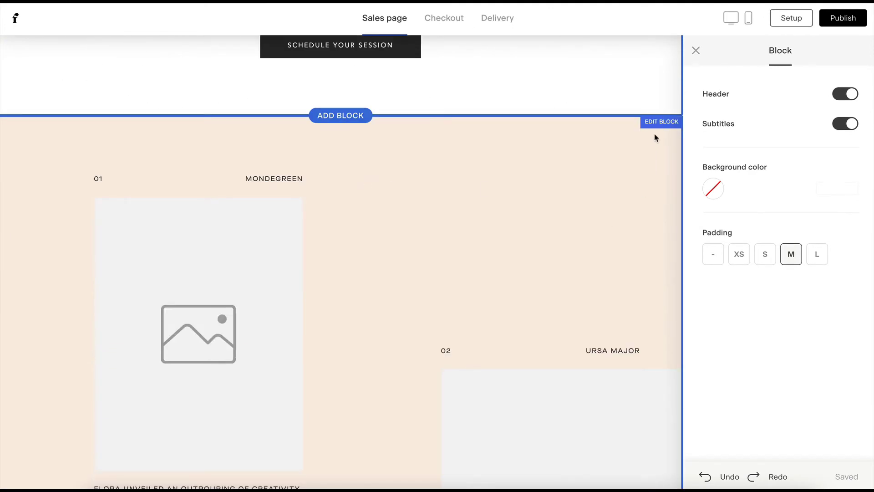
Delete the Mondegreen / Ursa Major gallery section.
{"action": "left_click", "coordinate": [396, 193]}
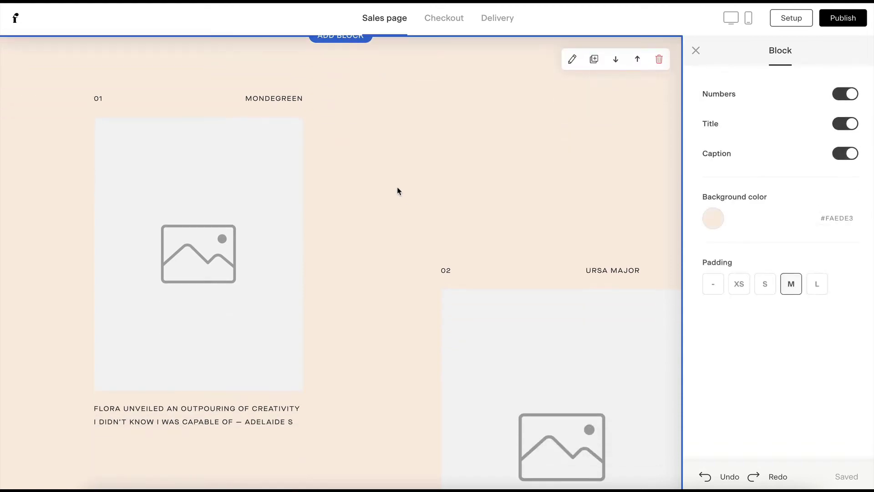
{"action": "scroll", "coordinate": [624, 131], "scroll_direction": "up", "scroll_amount": 1}
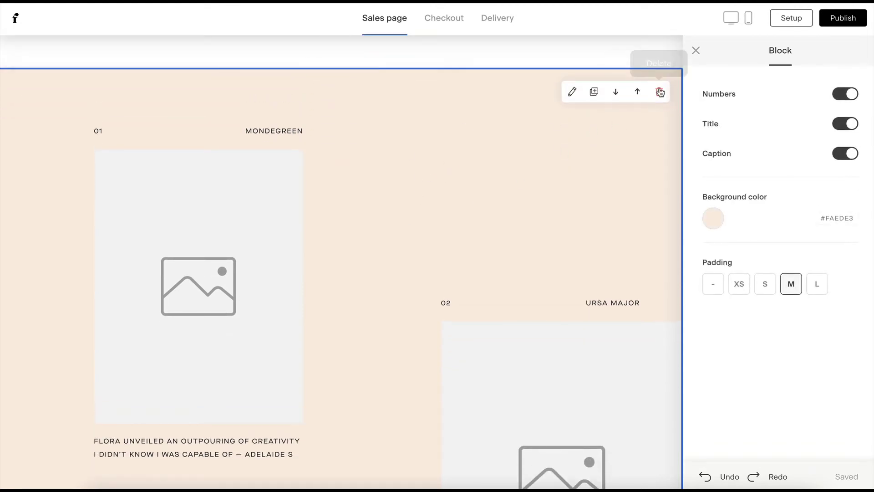
{"action": "left_click", "coordinate": [657, 93]}
{"action": "scroll", "coordinate": [601, 127], "scroll_direction": "down", "scroll_amount": 3}
Check the Schedule Your Session, Save My Seat and Enroll Now buttons.
{"action": "left_click", "coordinate": [464, 205]}
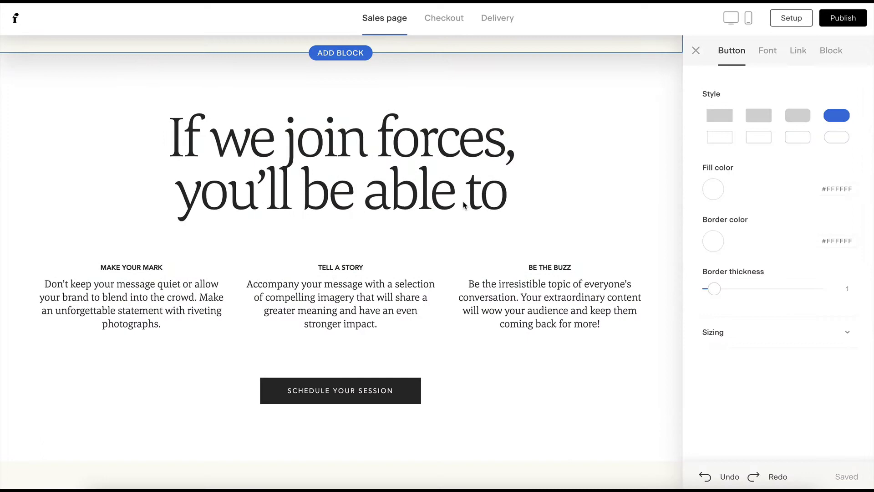
{"action": "scroll", "coordinate": [463, 204], "scroll_direction": "down", "scroll_amount": 6}
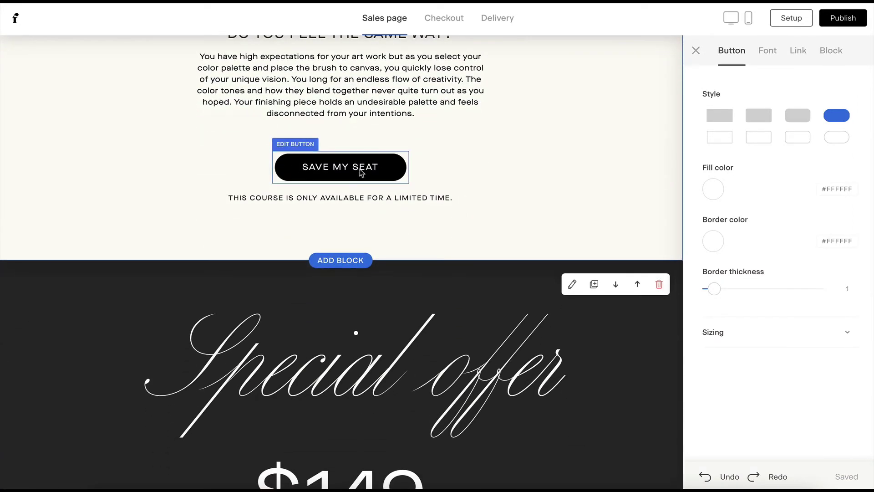
{"action": "left_click", "coordinate": [360, 168]}
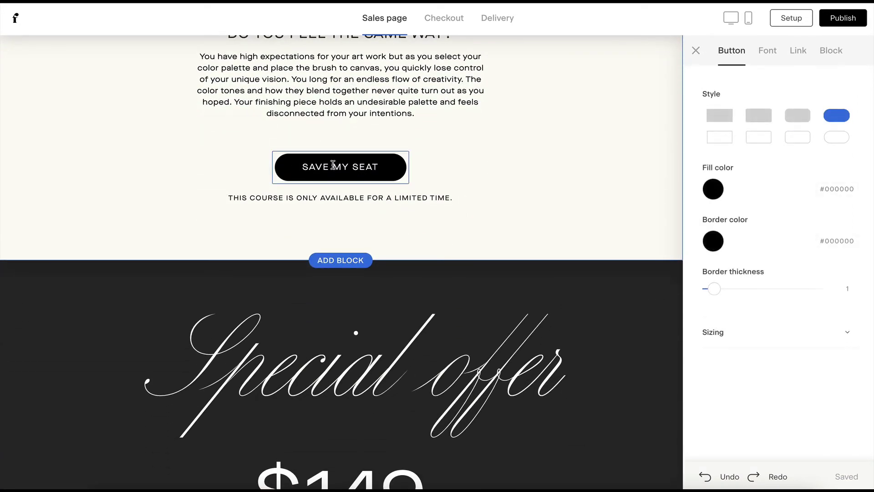
{"action": "scroll", "coordinate": [333, 164], "scroll_direction": "down", "scroll_amount": 5}
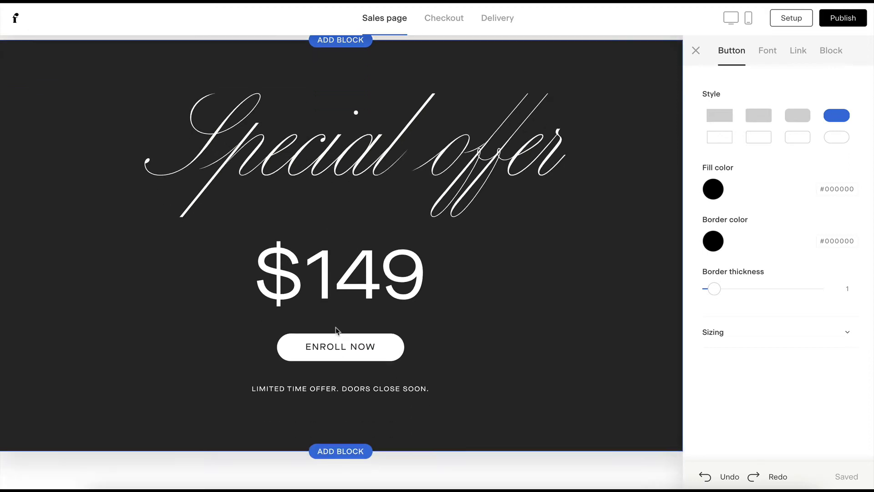
{"action": "left_click", "coordinate": [341, 356]}
{"action": "scroll", "coordinate": [342, 355], "scroll_direction": "up", "scroll_amount": 4}
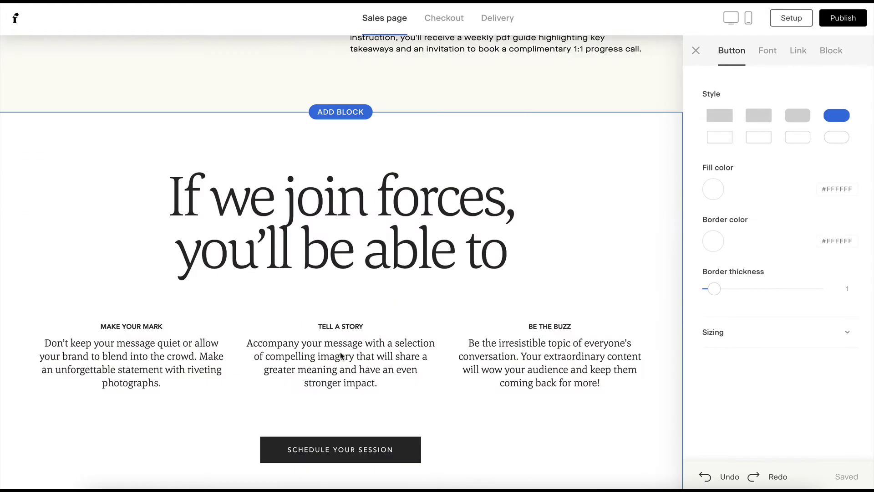
{"action": "left_click", "coordinate": [347, 324]}
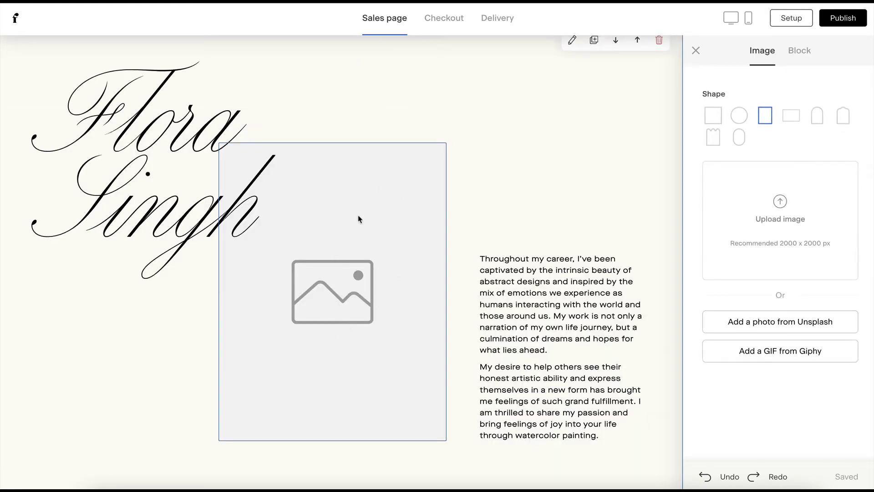
{"action": "left_click", "coordinate": [739, 116]}
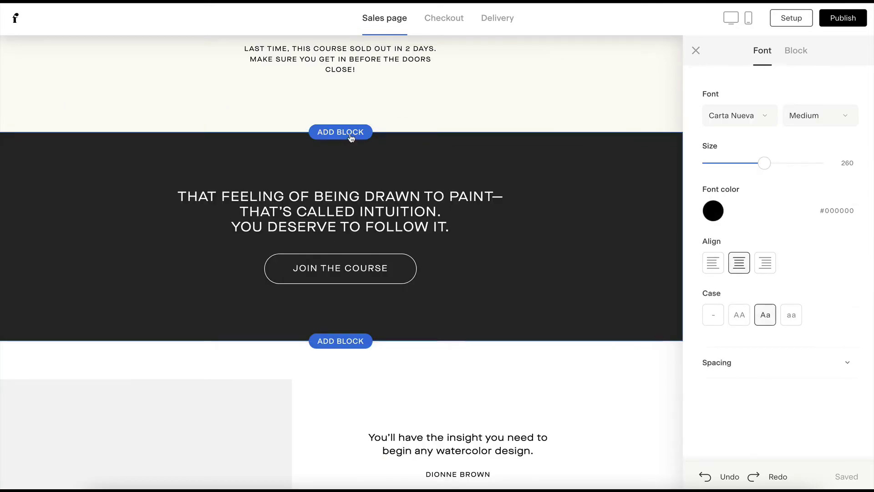
{"action": "left_click", "coordinate": [346, 132]}
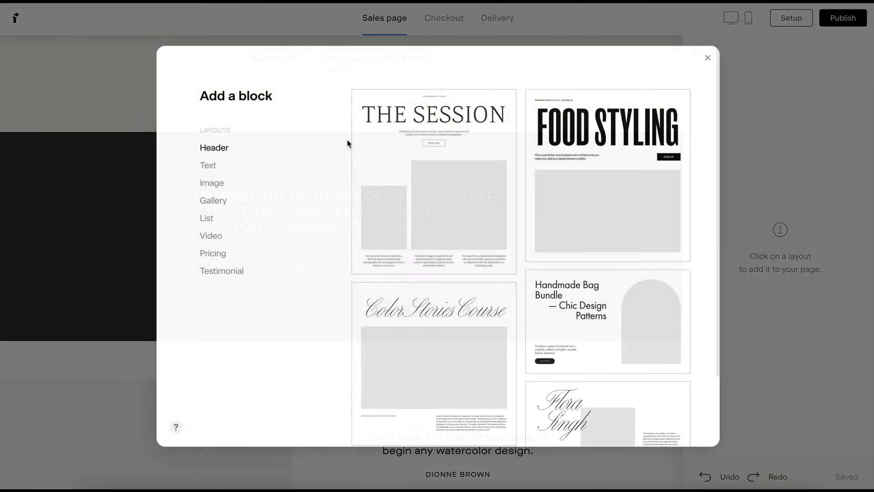
{"action": "left_click", "coordinate": [209, 235]}
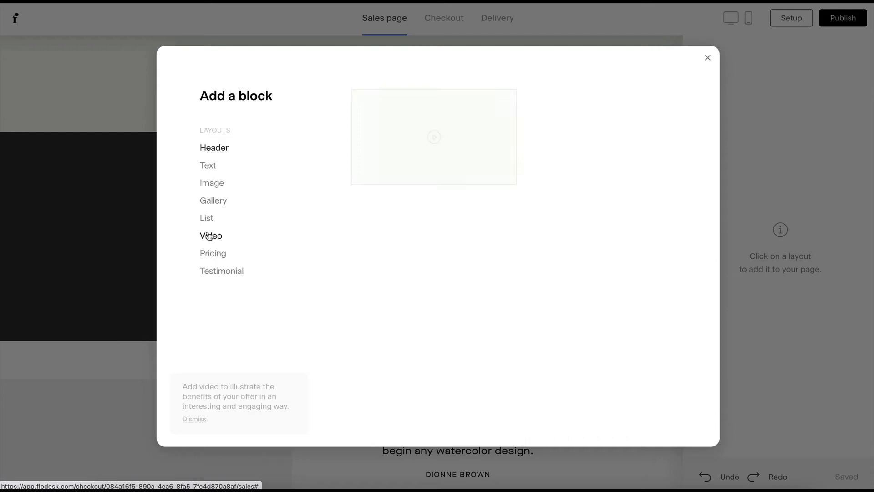
{"action": "left_click", "coordinate": [476, 142]}
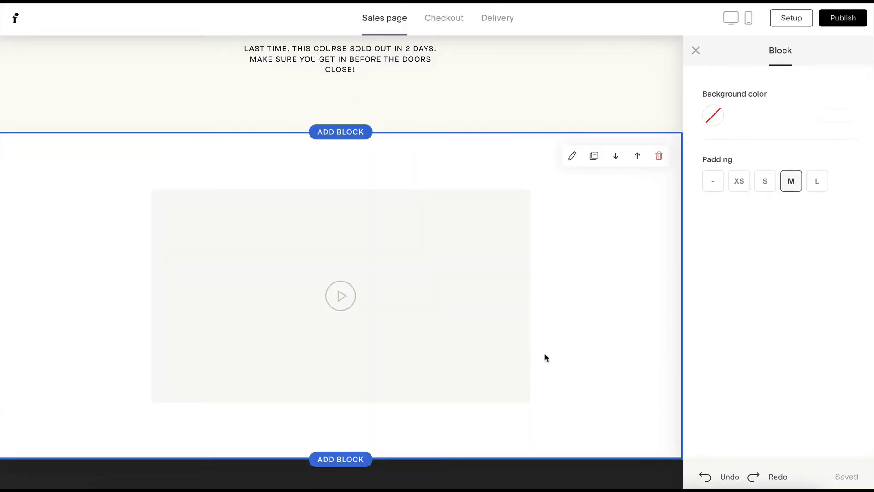
{"action": "scroll", "coordinate": [546, 358], "scroll_direction": "down", "scroll_amount": 15}
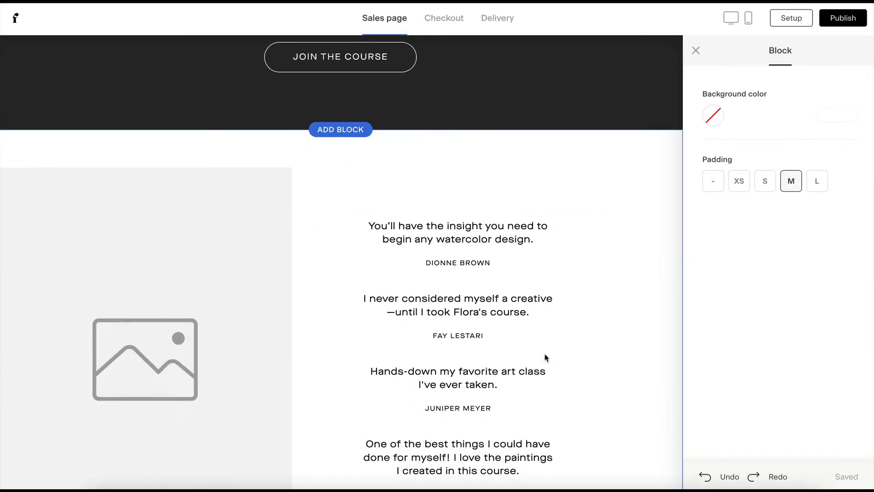
{"action": "scroll", "coordinate": [547, 358], "scroll_direction": "down", "scroll_amount": 15}
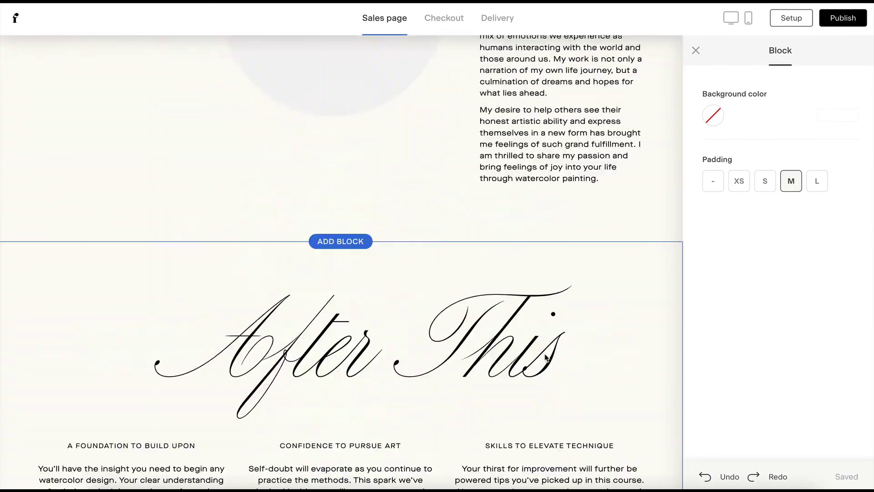
{"action": "scroll", "coordinate": [546, 357], "scroll_direction": "up", "scroll_amount": 20}
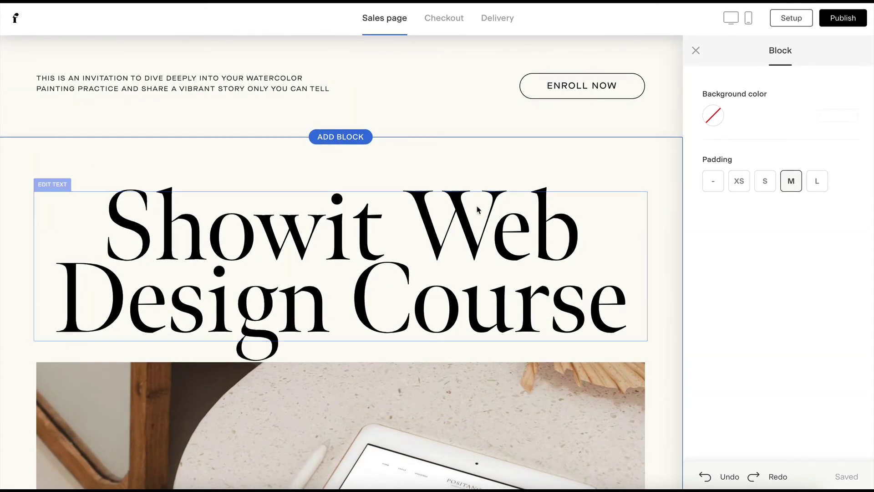
{"action": "scroll", "coordinate": [477, 208], "scroll_direction": "down", "scroll_amount": 1}
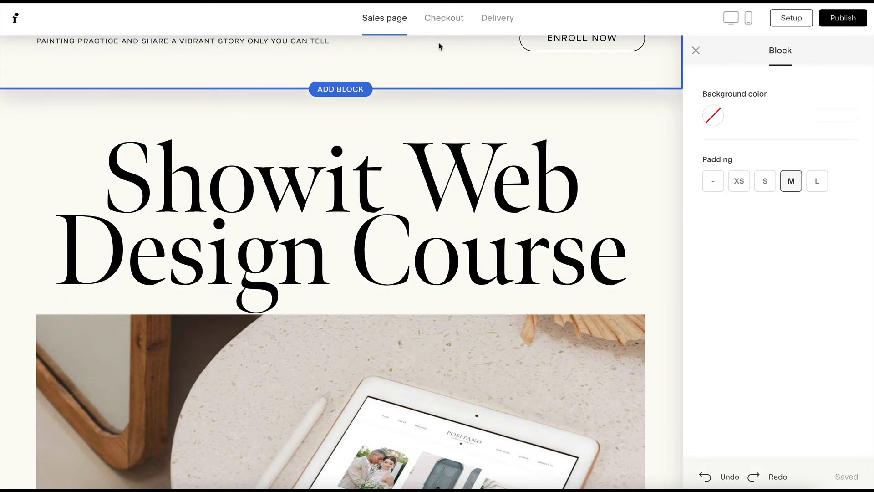
On the checkout page, set the course price to $199 with an on-sale price of $119.
{"action": "left_click", "coordinate": [453, 22]}
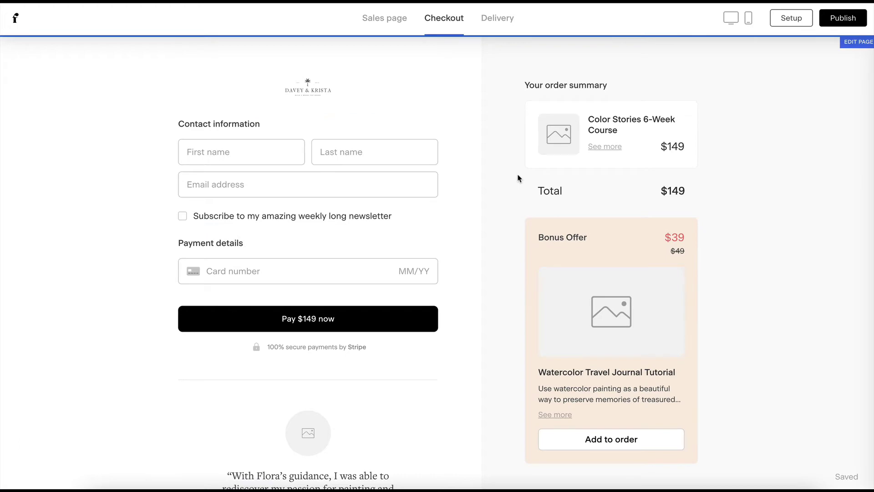
{"action": "left_click", "coordinate": [585, 251]}
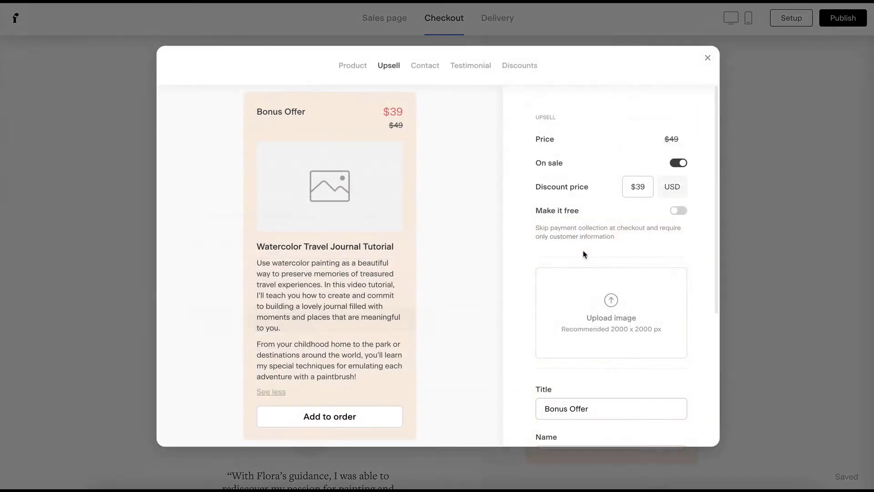
{"action": "left_click", "coordinate": [356, 68]}
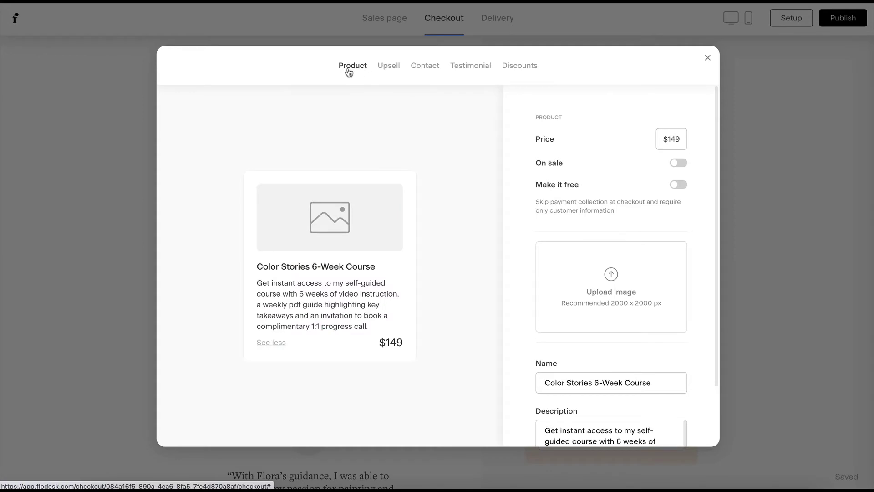
{"action": "left_click", "coordinate": [669, 141]}
{"action": "left_click_drag", "start_coordinate": [668, 140], "coordinate": [673, 143]}
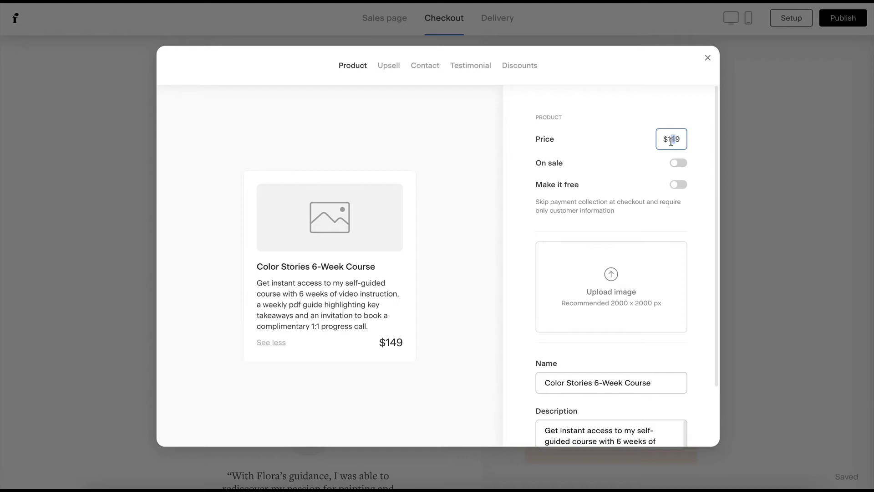
{"action": "left_click", "coordinate": [677, 164]}
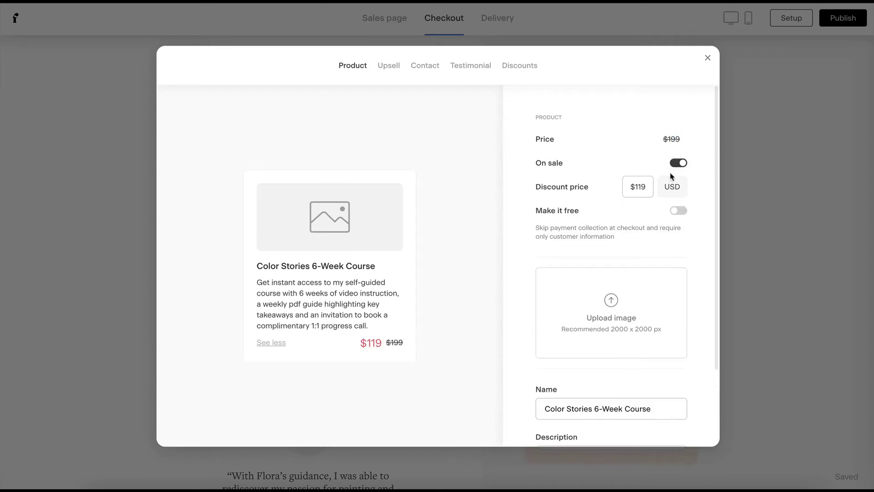
{"action": "scroll", "coordinate": [679, 200], "scroll_direction": "down", "scroll_amount": 1}
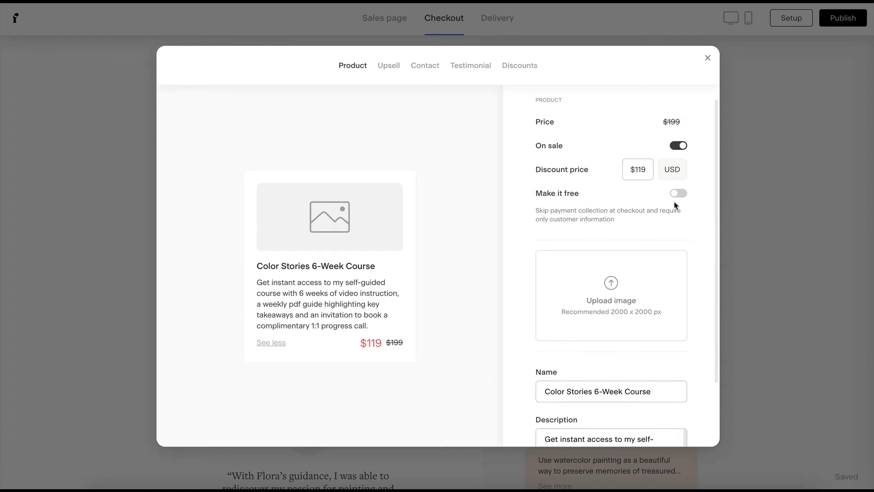
Upload positano.jpg-.jpg as the course product image and drag it to centre the tablet.
{"action": "left_click", "coordinate": [608, 302]}
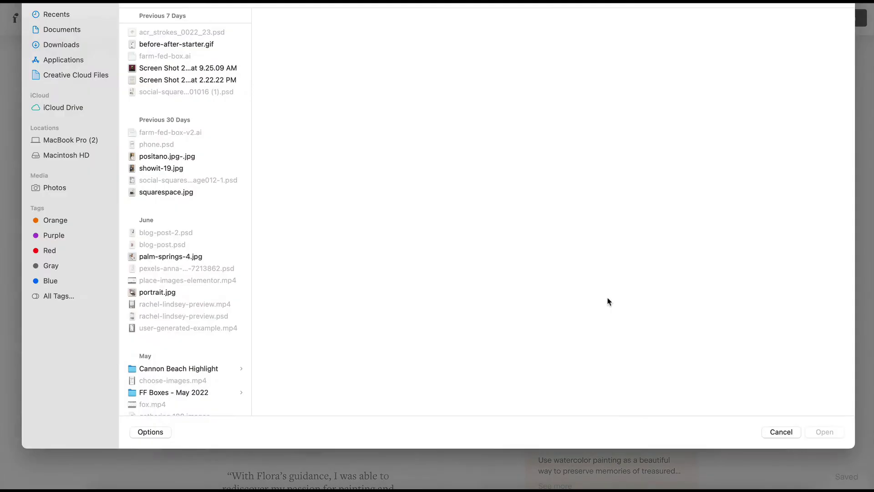
{"action": "left_click", "coordinate": [145, 164]}
{"action": "double_click", "coordinate": [145, 164]}
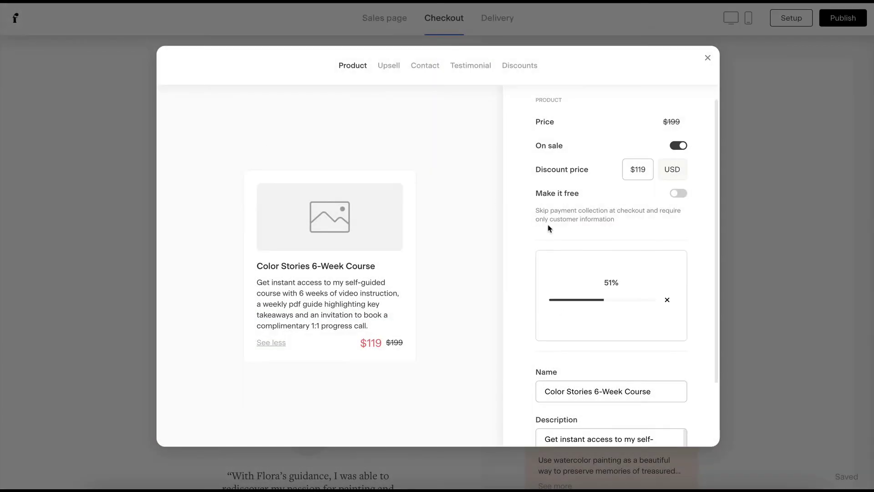
{"action": "scroll", "coordinate": [548, 226], "scroll_direction": "down", "scroll_amount": 3}
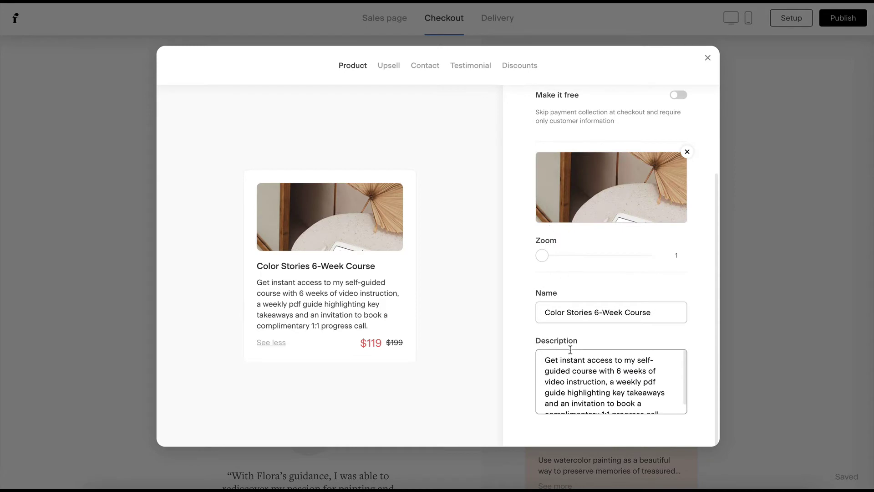
{"action": "scroll", "coordinate": [572, 350], "scroll_direction": "down", "scroll_amount": 2}
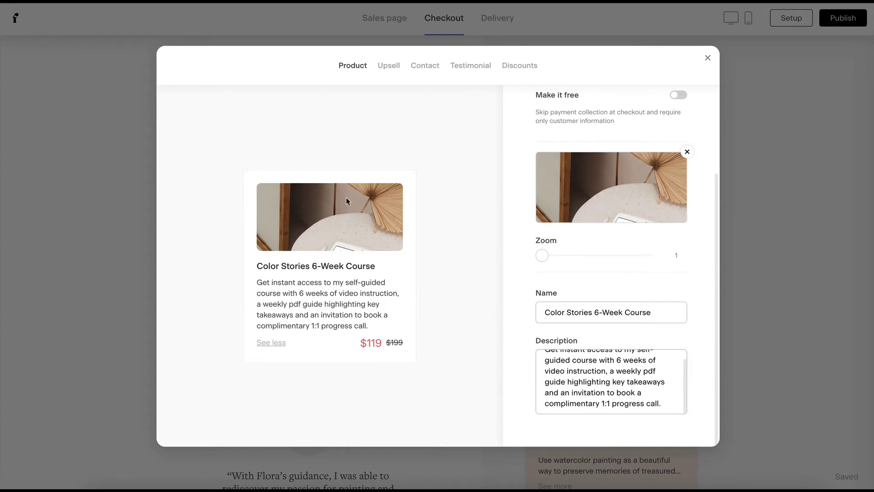
{"action": "left_click_drag", "start_coordinate": [607, 191], "coordinate": [609, 154]}
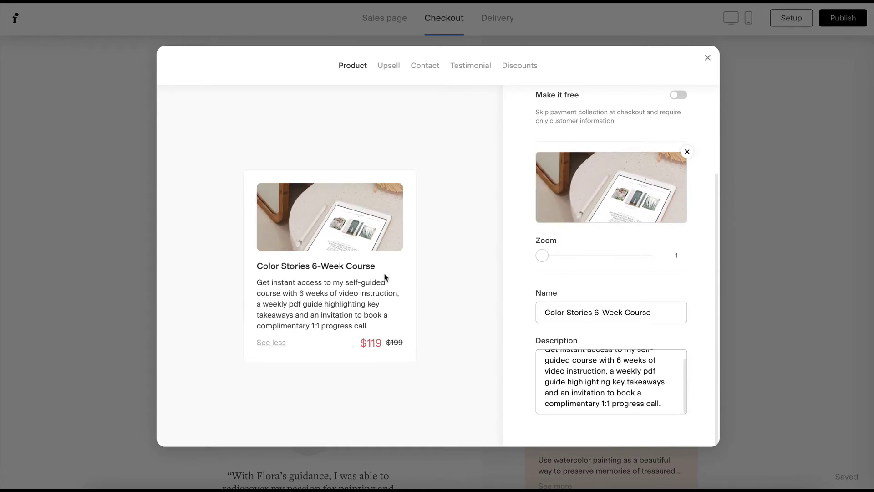
Move from the upsell settings to the checkout's contact settings and scroll to the opt-in options.
{"action": "left_click", "coordinate": [394, 67]}
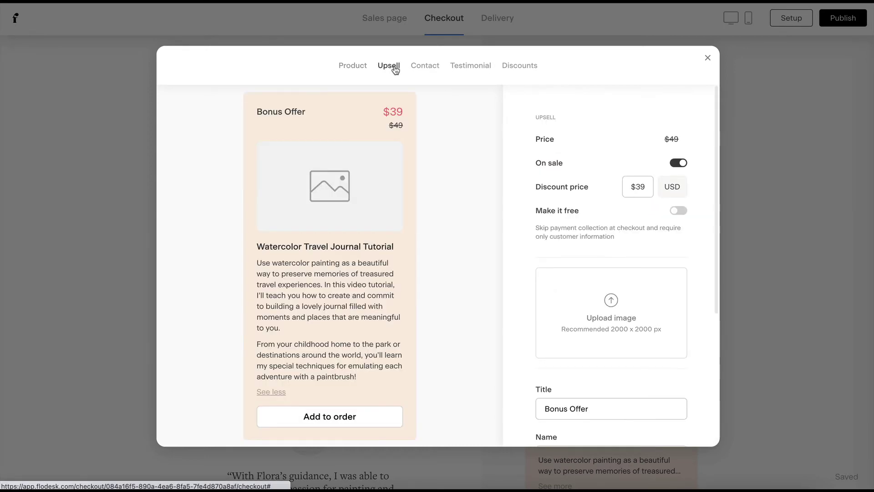
{"action": "left_click", "coordinate": [418, 67]}
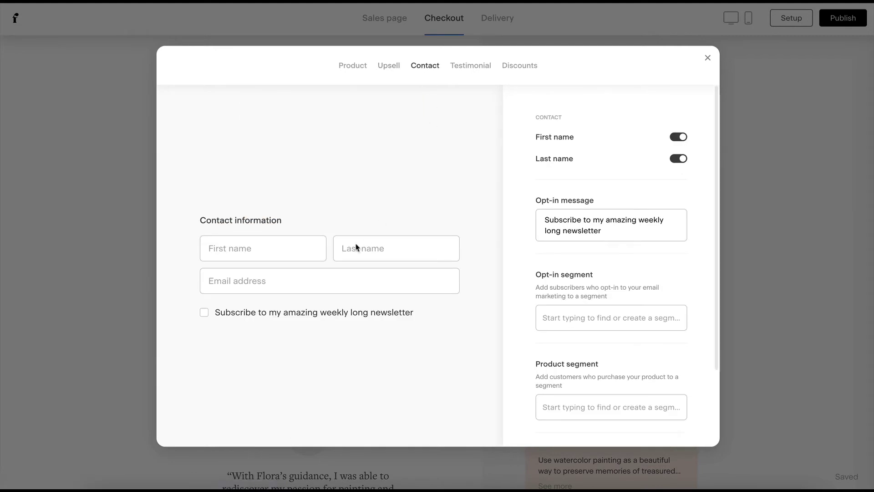
{"action": "scroll", "coordinate": [704, 199], "scroll_direction": "down", "scroll_amount": 1}
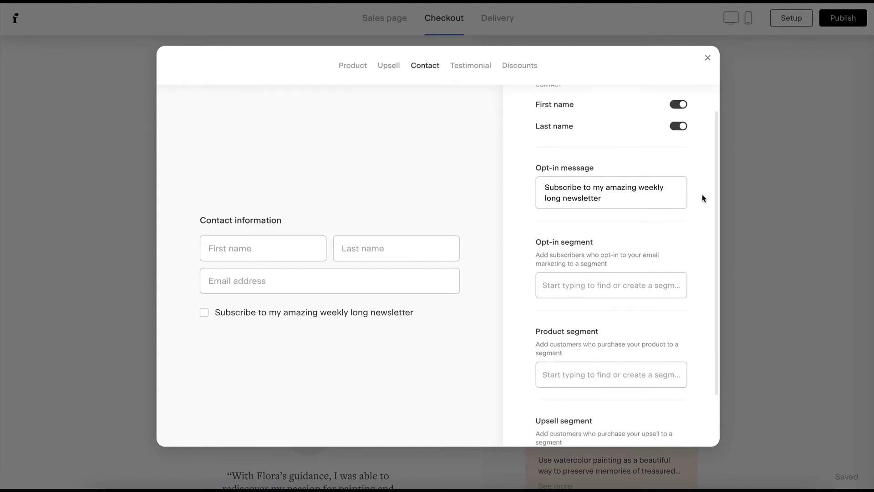
{"action": "scroll", "coordinate": [703, 198], "scroll_direction": "down", "scroll_amount": 1}
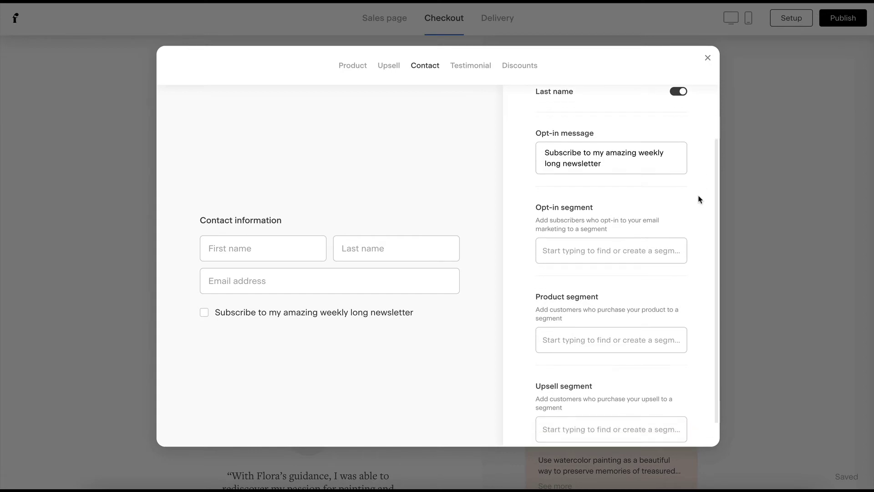
Browse the existing opt-in segments without picking one, then start choosing a product segment.
{"action": "left_click", "coordinate": [603, 250]}
{"action": "left_click", "coordinate": [601, 253]}
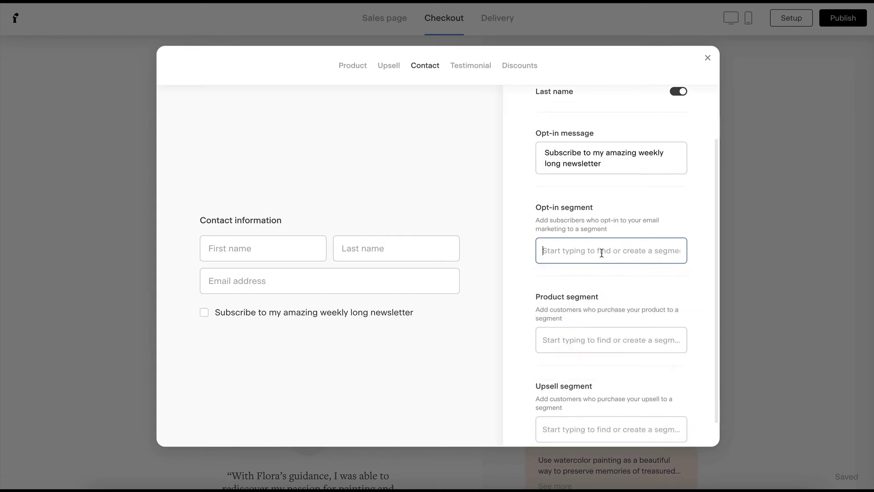
{"action": "left_click", "coordinate": [602, 253]}
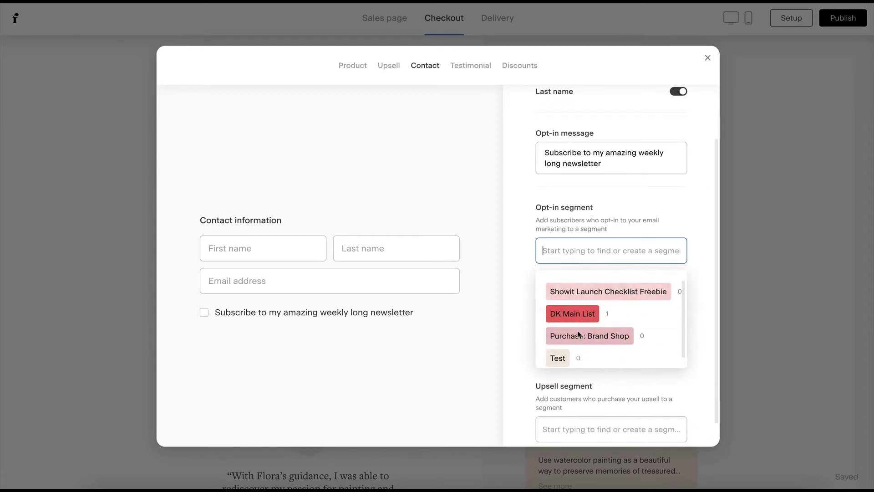
{"action": "left_click", "coordinate": [651, 218]}
{"action": "scroll", "coordinate": [650, 218], "scroll_direction": "down", "scroll_amount": 1}
{"action": "left_click", "coordinate": [599, 316]}
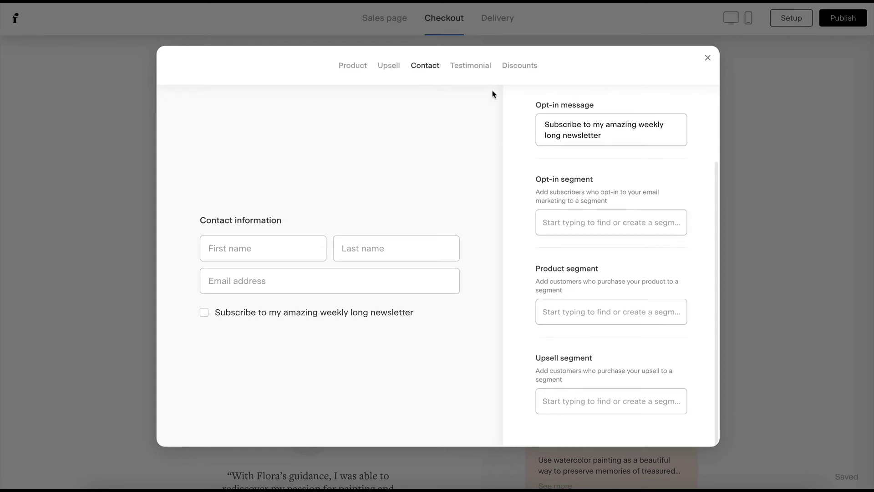
Create a new discount named 'Welcome Offer' with the code WELCOME10.
{"action": "left_click", "coordinate": [471, 67]}
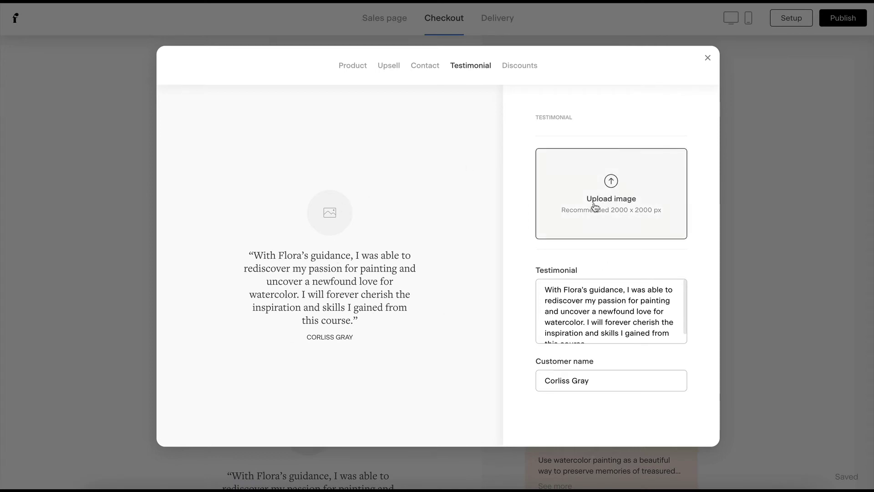
{"action": "left_click", "coordinate": [524, 71]}
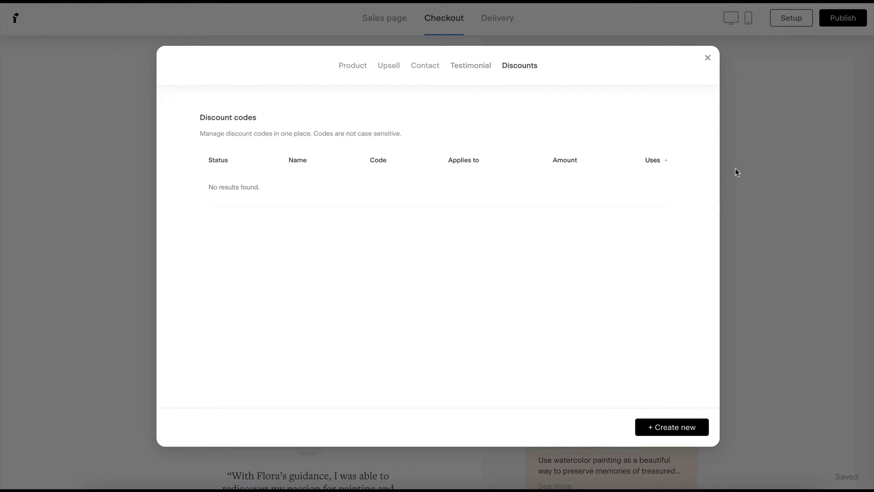
{"action": "left_click", "coordinate": [666, 427]}
{"action": "left_click", "coordinate": [381, 175]}
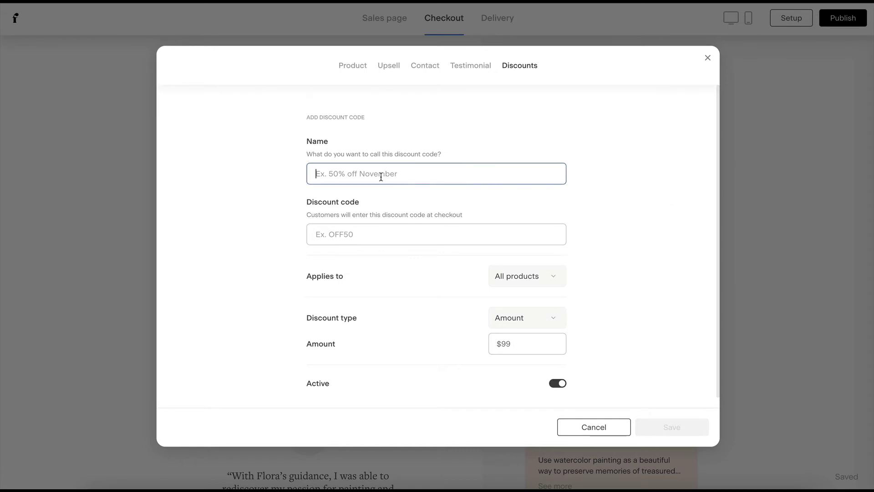
{"action": "type", "text": "Welcome Offer"}
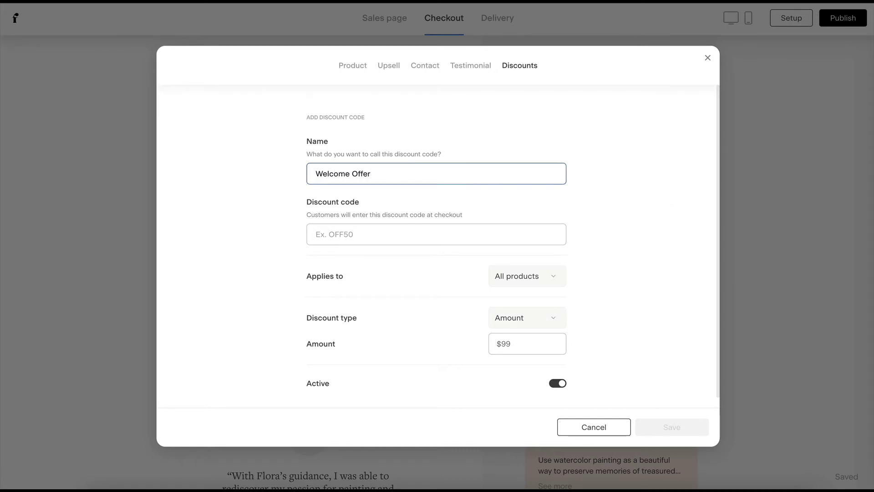
{"action": "left_click", "coordinate": [436, 234]}
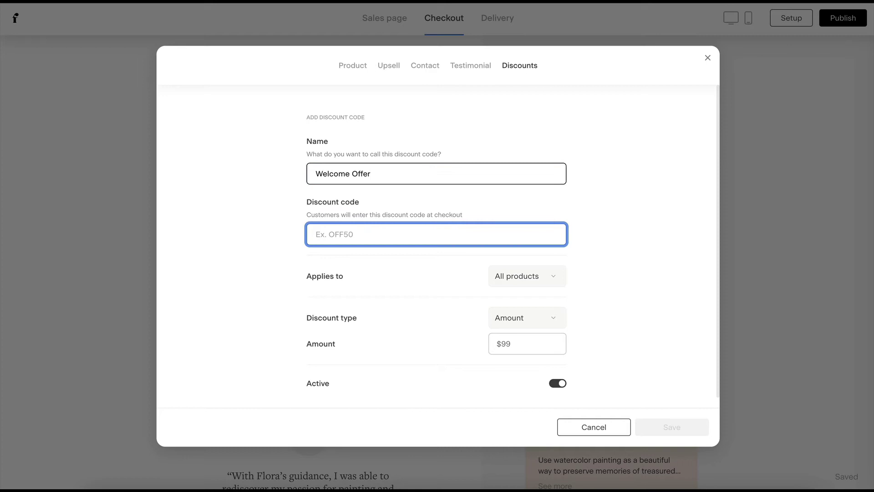
{"action": "type", "text": "WELCOME10"}
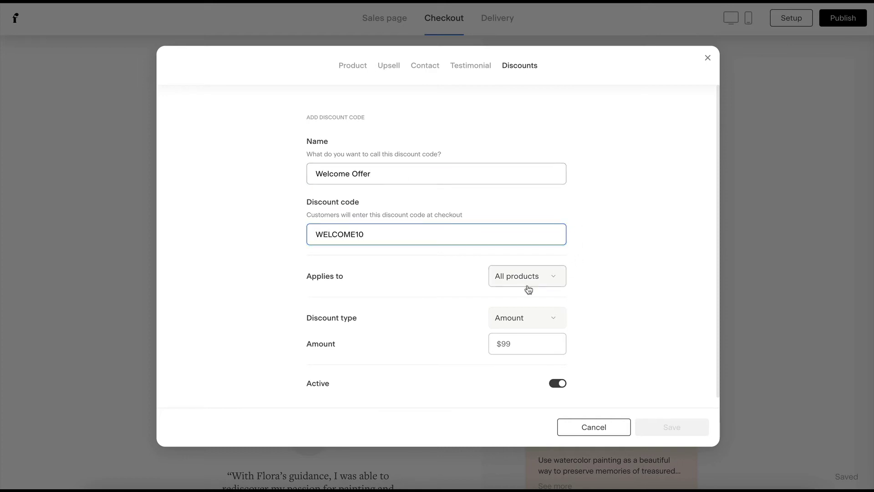
Apply the discount to the main product as 10% off and save it.
{"action": "scroll", "coordinate": [528, 278], "scroll_direction": "down", "scroll_amount": 1}
{"action": "left_click", "coordinate": [531, 272]}
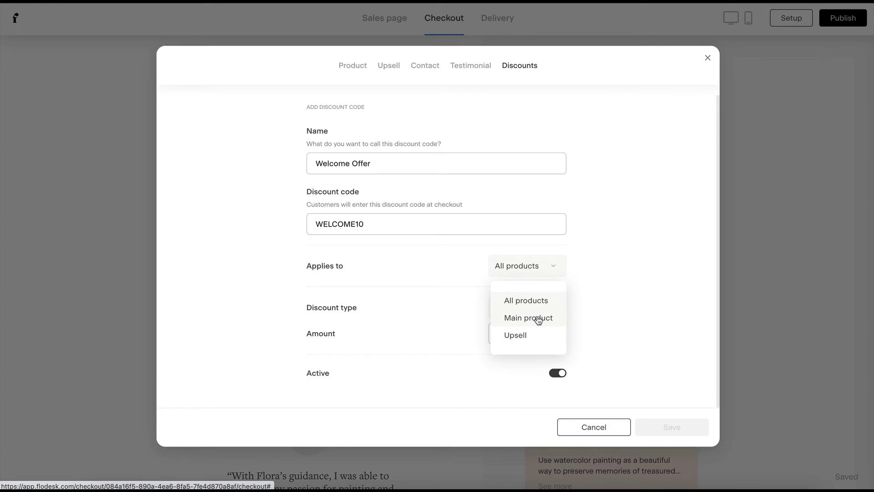
{"action": "left_click", "coordinate": [538, 320]}
{"action": "left_click", "coordinate": [519, 306]}
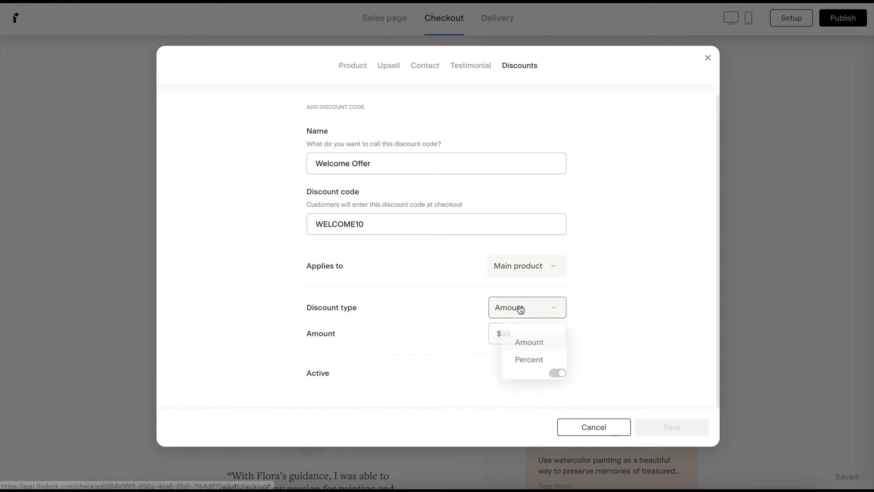
{"action": "left_click", "coordinate": [527, 356]}
{"action": "left_click", "coordinate": [499, 335]}
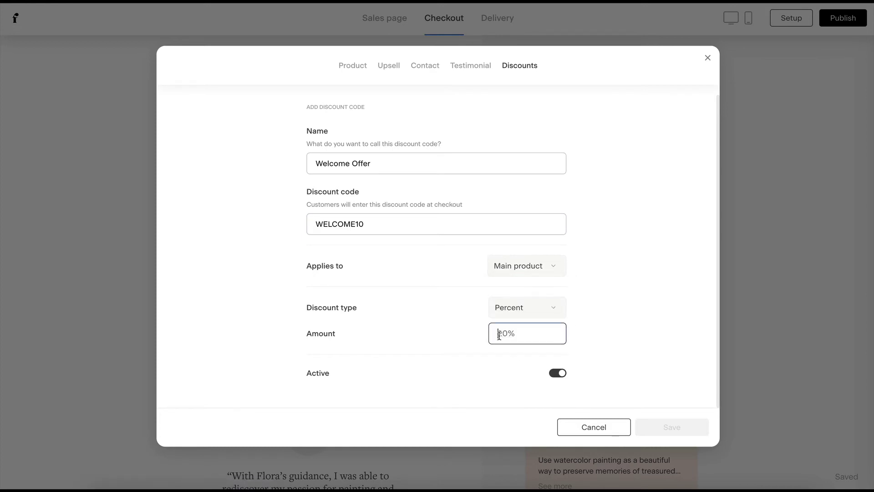
{"action": "type", "text": "10"}
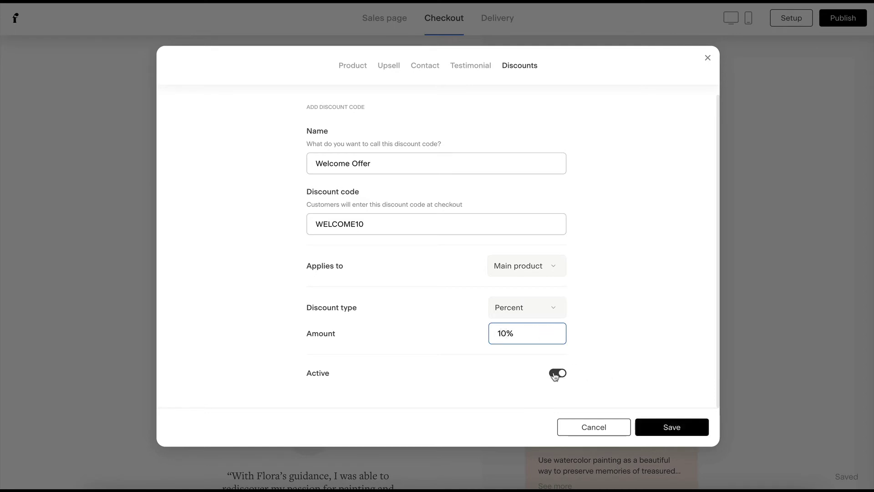
{"action": "left_click", "coordinate": [672, 431]}
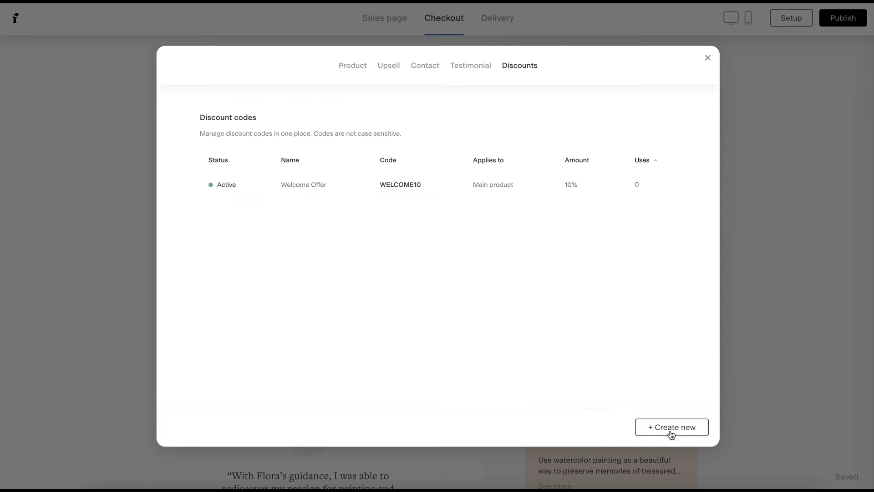
In the checkout page settings, switch on the Discount code and Terms & conditions toggles.
{"action": "left_click", "coordinate": [706, 59]}
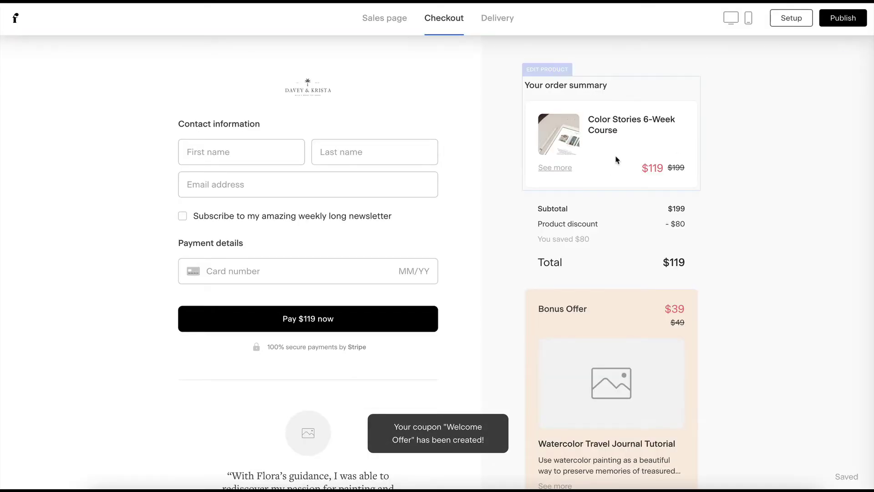
{"action": "left_click", "coordinate": [722, 51]}
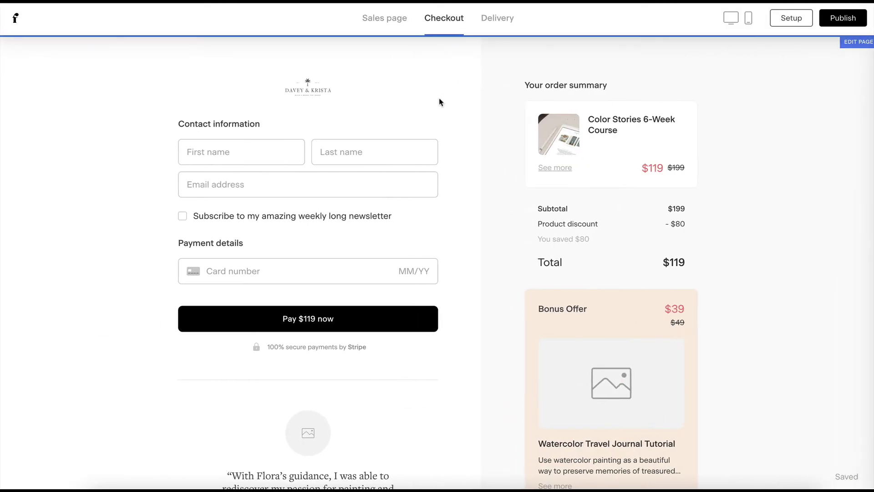
{"action": "left_click", "coordinate": [792, 73]}
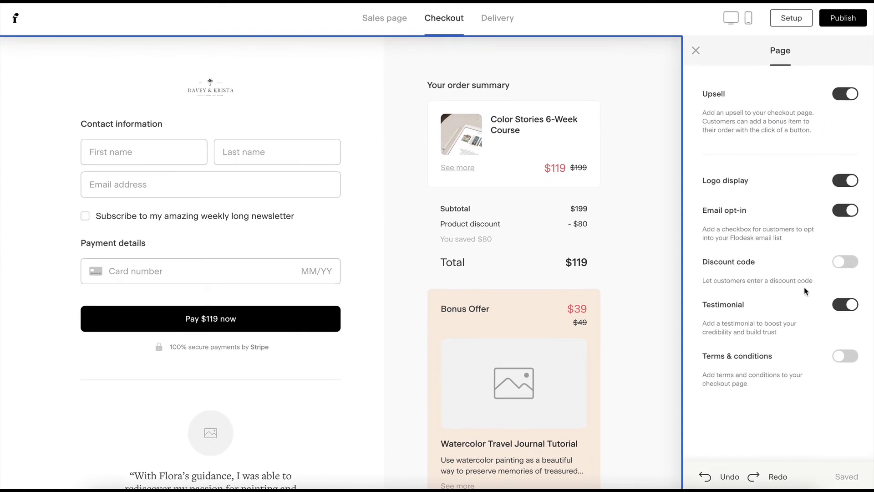
{"action": "left_click", "coordinate": [851, 262]}
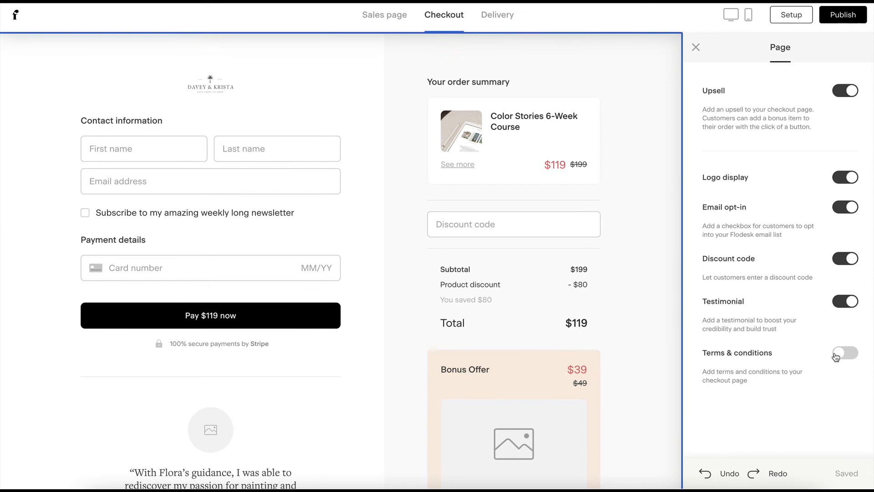
{"action": "left_click", "coordinate": [849, 363]}
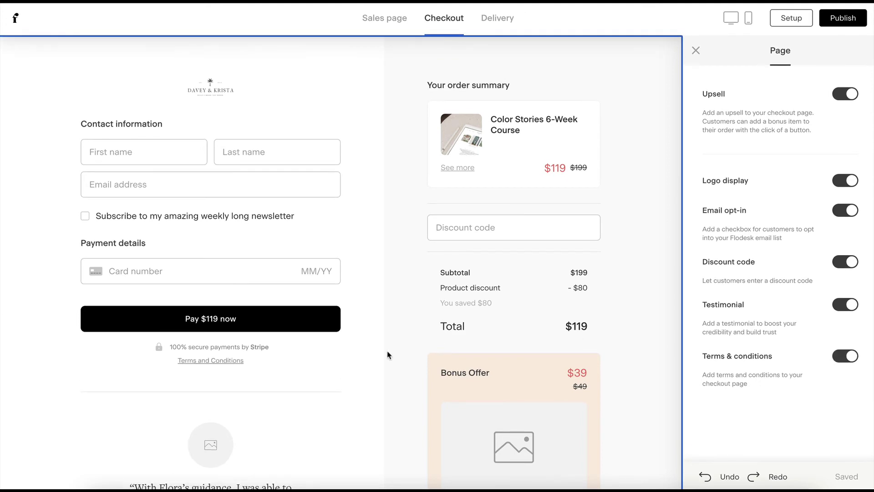
{"action": "scroll", "coordinate": [387, 355], "scroll_direction": "down", "scroll_amount": 2}
Review the Terms and Conditions text, cancel without changes, and close the Page settings panel.
{"action": "left_click", "coordinate": [216, 265]}
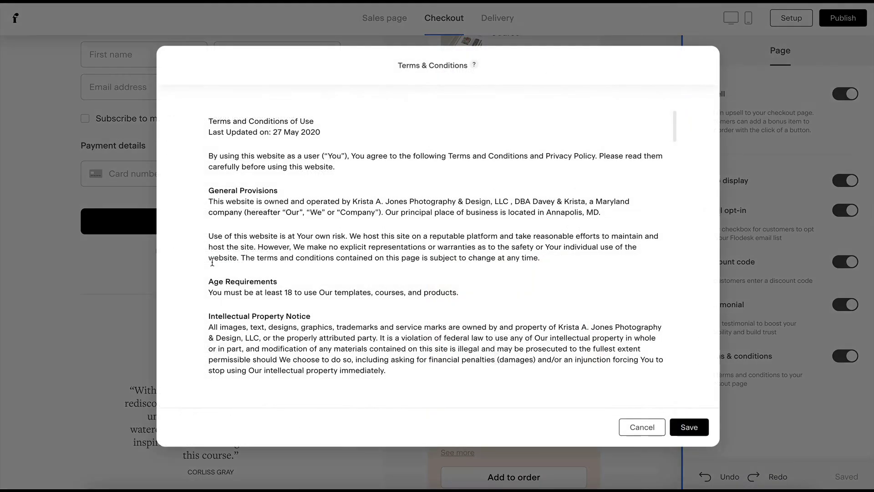
{"action": "scroll", "coordinate": [433, 195], "scroll_direction": "down", "scroll_amount": 15}
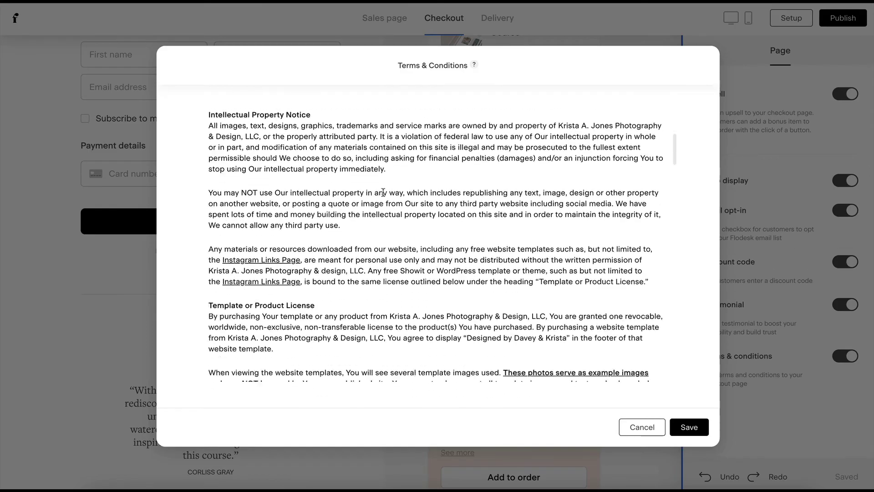
{"action": "left_click", "coordinate": [642, 426]}
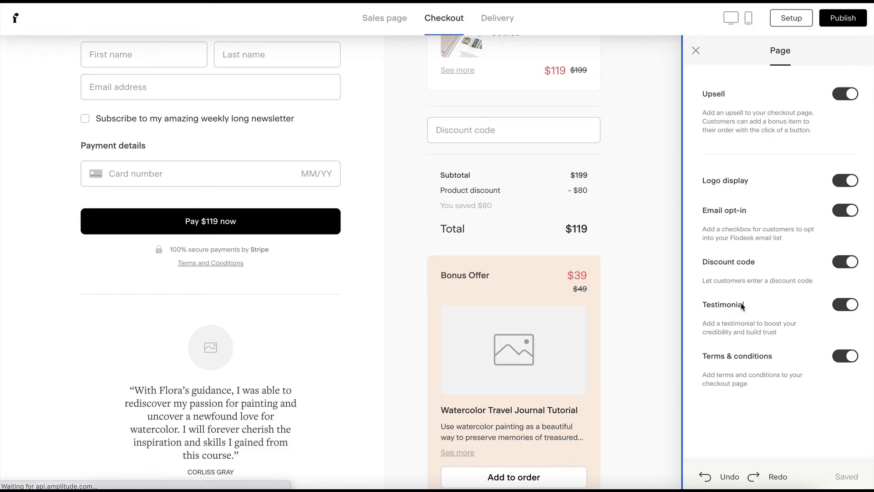
{"action": "left_click", "coordinate": [697, 51]}
Switch to the Delivery page and check its logo settings.
{"action": "left_click", "coordinate": [489, 27]}
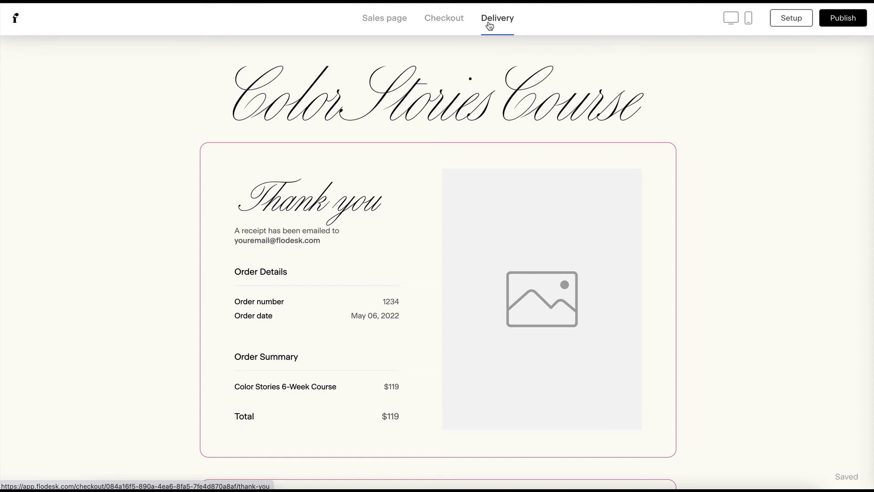
{"action": "left_click", "coordinate": [442, 119]}
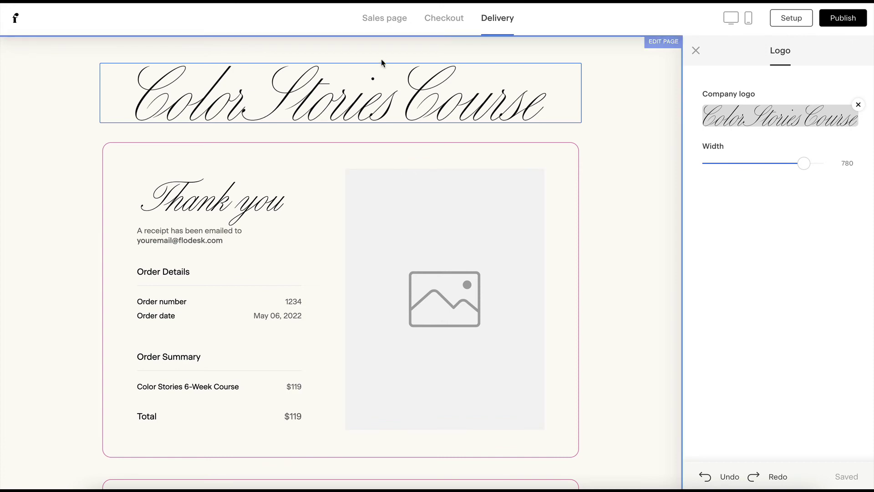
{"action": "scroll", "coordinate": [346, 276], "scroll_direction": "down", "scroll_amount": 8}
{"action": "scroll", "coordinate": [346, 275], "scroll_direction": "down", "scroll_amount": 1}
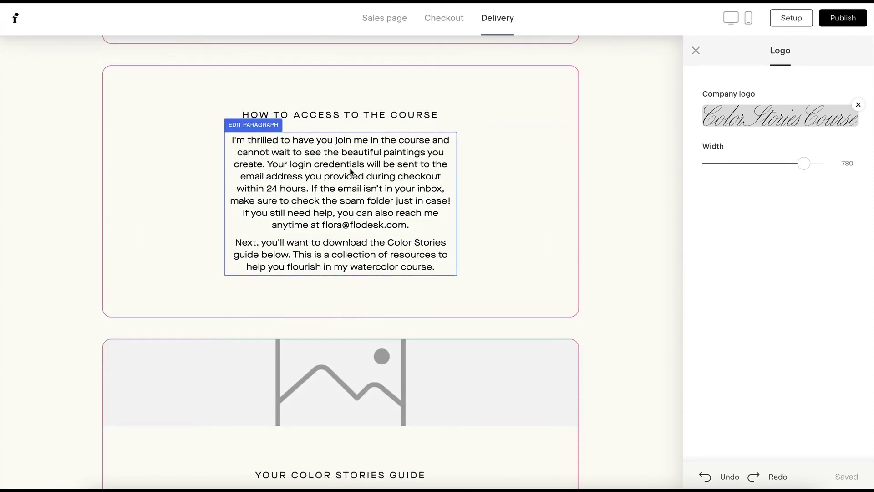
{"action": "scroll", "coordinate": [351, 172], "scroll_direction": "down", "scroll_amount": 7}
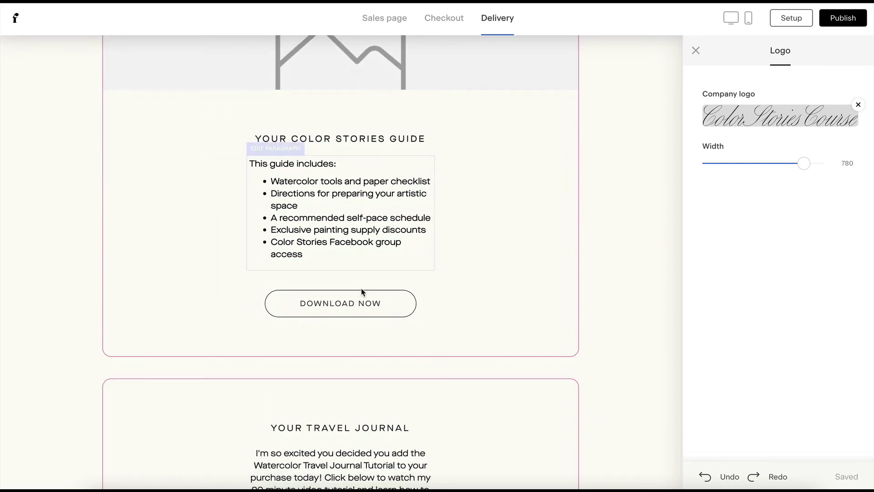
Check the Download Now button's file download link and select the Watch Now button.
{"action": "left_click", "coordinate": [358, 302]}
{"action": "left_click", "coordinate": [816, 51]}
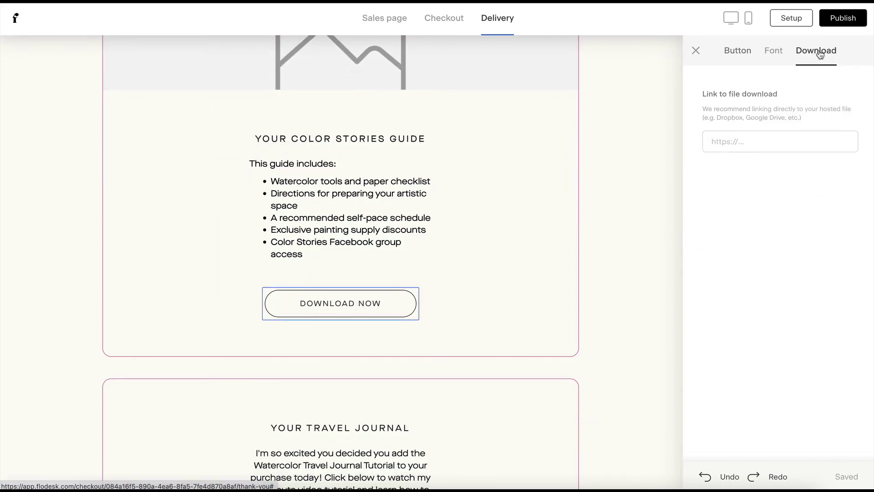
{"action": "left_click", "coordinate": [760, 145]}
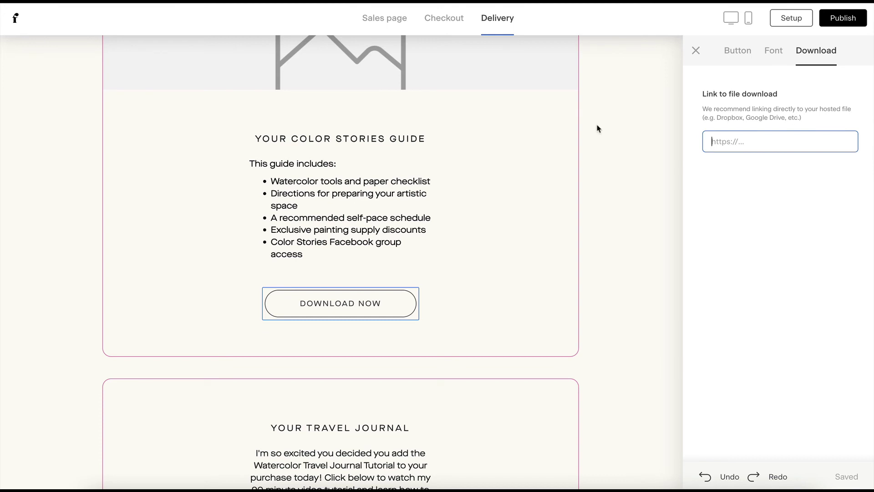
{"action": "scroll", "coordinate": [354, 310], "scroll_direction": "down", "scroll_amount": 6}
{"action": "left_click", "coordinate": [354, 310]}
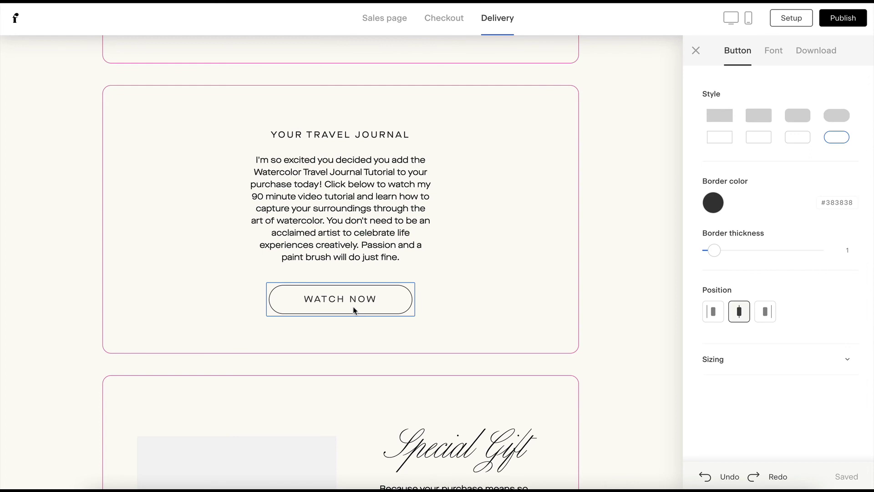
{"action": "scroll", "coordinate": [354, 310], "scroll_direction": "down", "scroll_amount": 6}
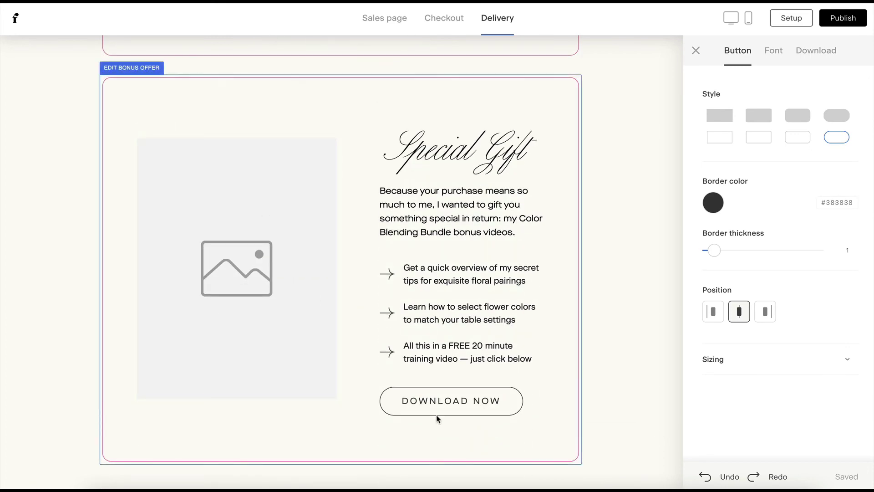
{"action": "scroll", "coordinate": [433, 396], "scroll_direction": "up", "scroll_amount": 18}
{"action": "left_click", "coordinate": [613, 204]}
{"action": "scroll", "coordinate": [637, 137], "scroll_direction": "up", "scroll_amount": 10}
{"action": "left_click", "coordinate": [695, 51]}
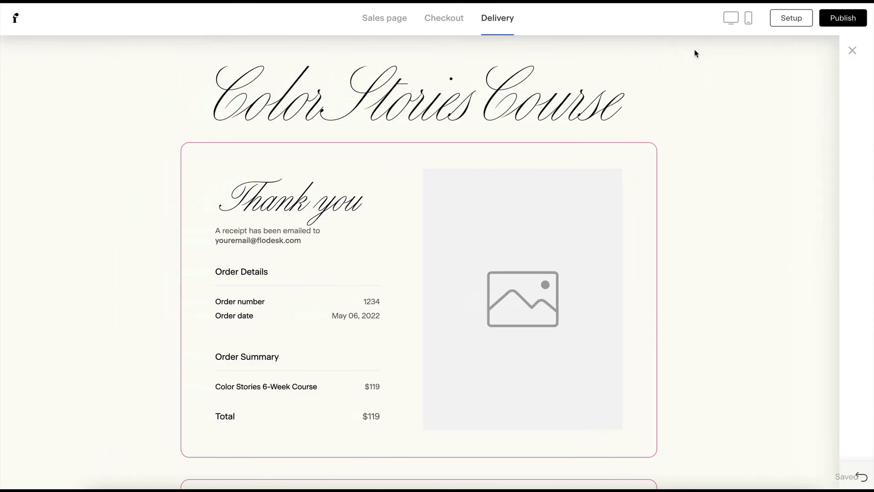
{"action": "left_click", "coordinate": [792, 169]}
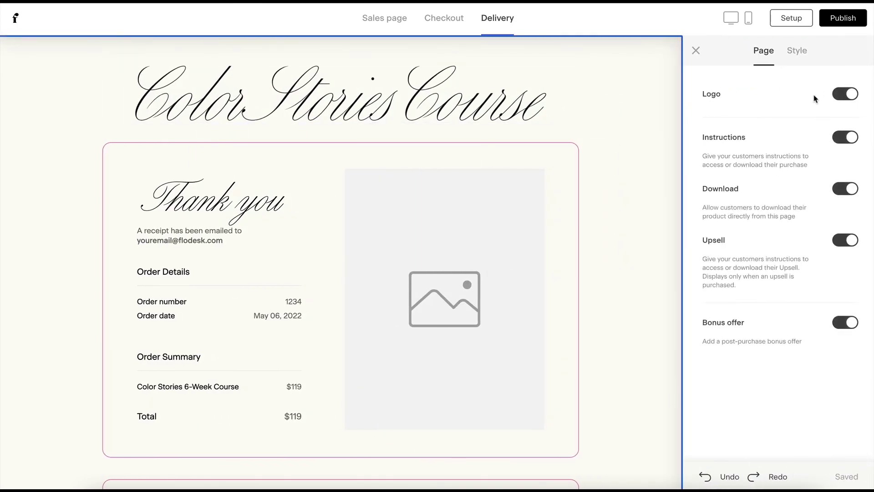
{"action": "left_click", "coordinate": [850, 93]}
{"action": "left_click", "coordinate": [850, 94]}
{"action": "left_click", "coordinate": [848, 139]}
{"action": "left_click", "coordinate": [848, 139]}
{"action": "left_click", "coordinate": [848, 191]}
{"action": "left_click", "coordinate": [848, 191]}
{"action": "scroll", "coordinate": [498, 237], "scroll_direction": "down", "scroll_amount": 15}
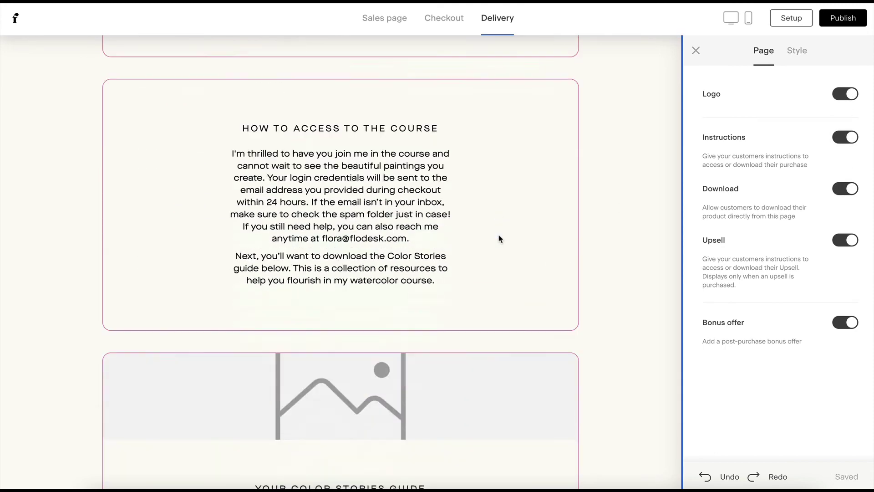
{"action": "scroll", "coordinate": [498, 234], "scroll_direction": "down", "scroll_amount": 4}
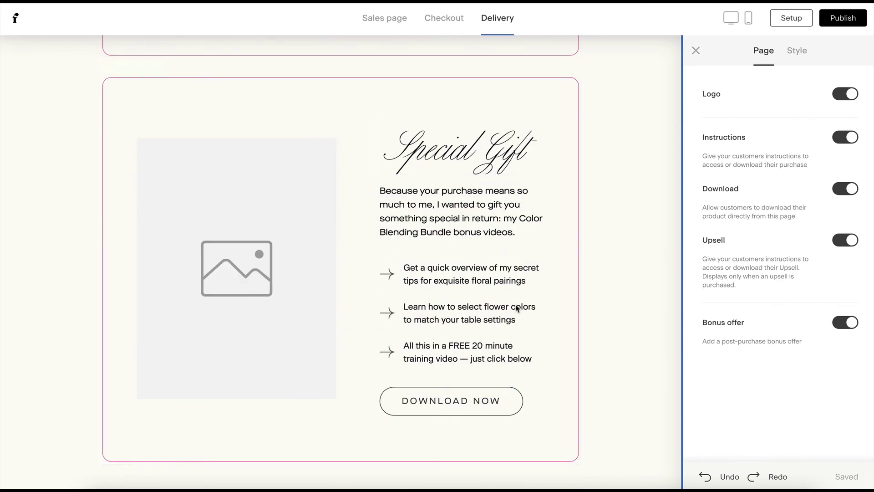
{"action": "left_click", "coordinate": [848, 240]}
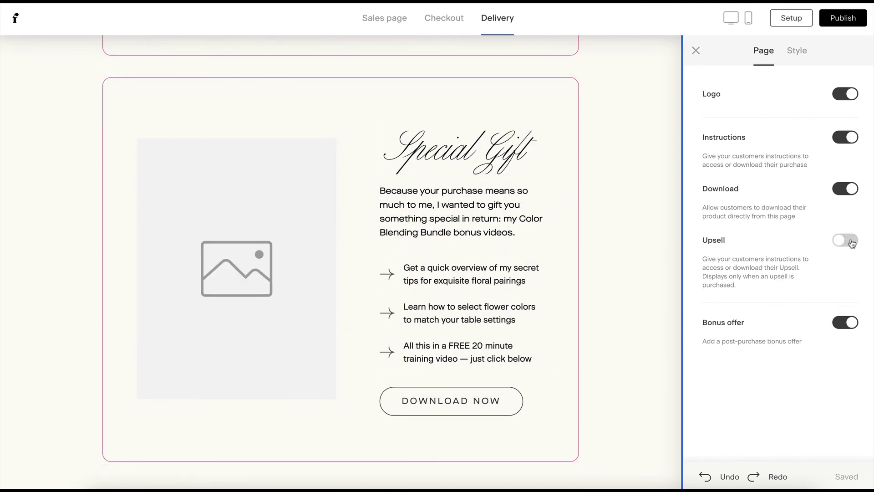
{"action": "left_click", "coordinate": [848, 240]}
{"action": "scroll", "coordinate": [571, 356], "scroll_direction": "down", "scroll_amount": 1}
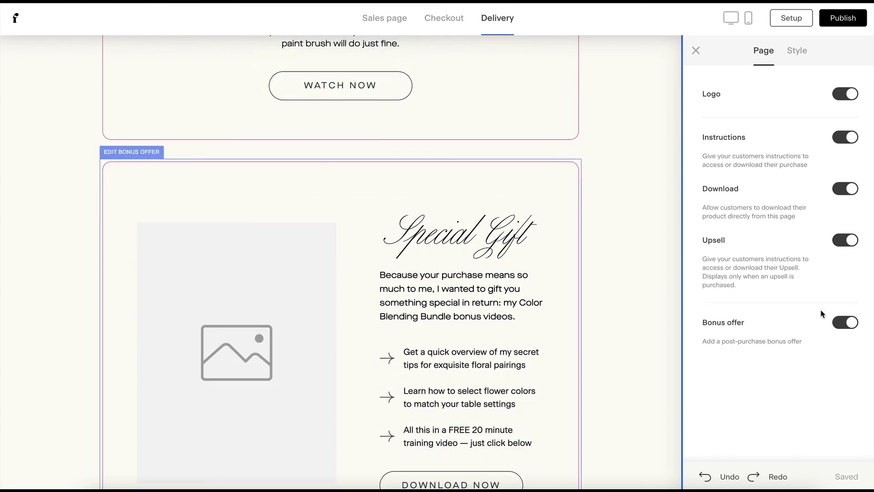
{"action": "left_click", "coordinate": [850, 323]}
{"action": "left_click", "coordinate": [849, 323]}
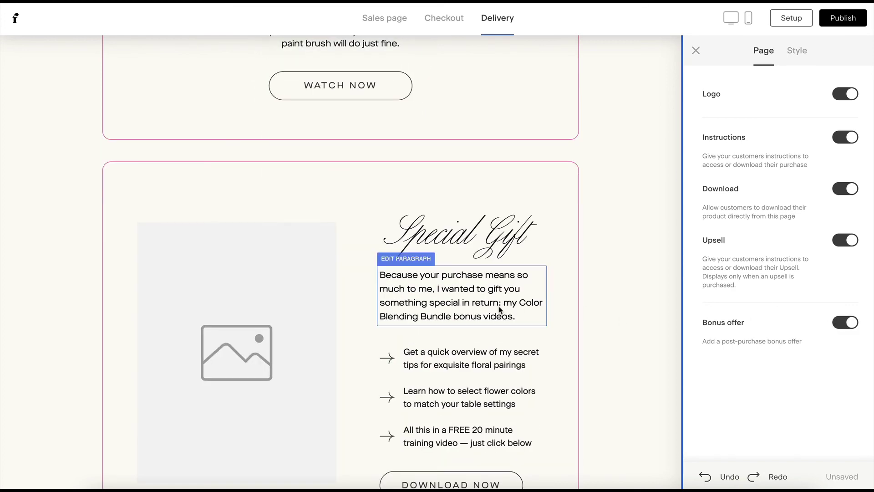
{"action": "scroll", "coordinate": [501, 308], "scroll_direction": "up", "scroll_amount": 5}
{"action": "scroll", "coordinate": [433, 300], "scroll_direction": "down", "scroll_amount": 1}
{"action": "scroll", "coordinate": [367, 311], "scroll_direction": "down", "scroll_amount": 6}
{"action": "left_click", "coordinate": [472, 268]}
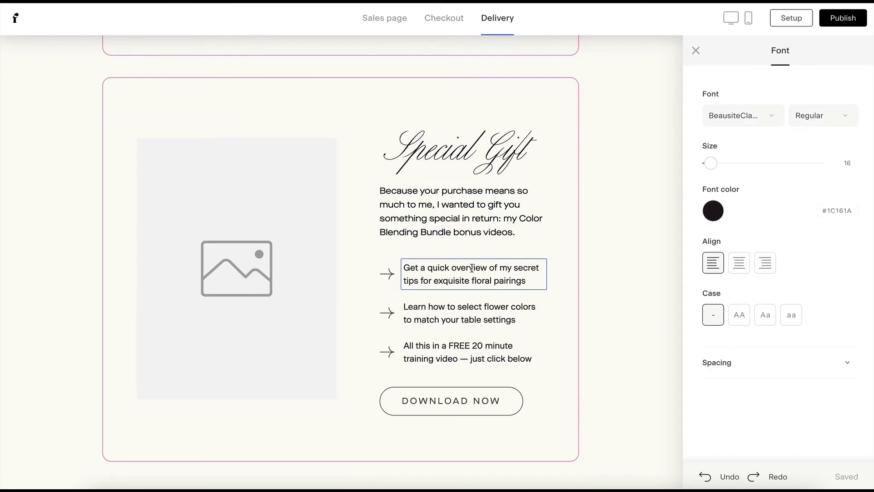
{"action": "left_click", "coordinate": [528, 146]}
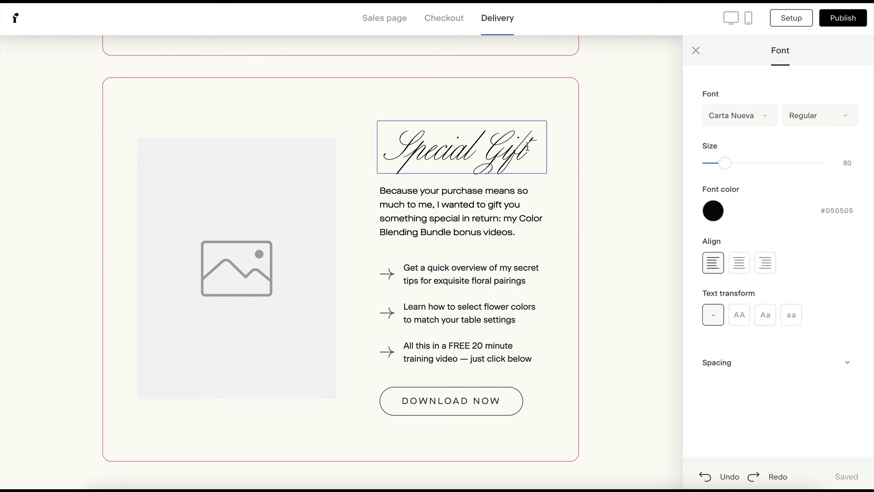
{"action": "scroll", "coordinate": [528, 145], "scroll_direction": "up", "scroll_amount": 4}
Close the font settings, publish the checkout, and copy the published share link.
{"action": "left_click", "coordinate": [696, 50]}
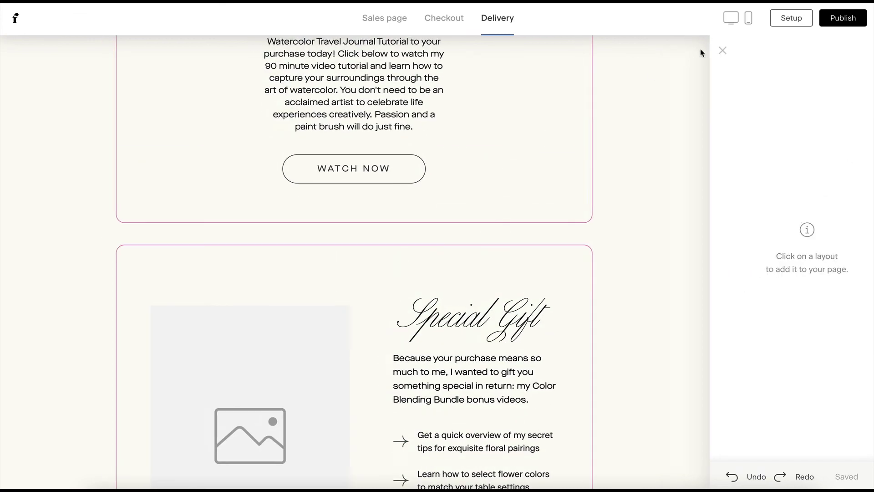
{"action": "left_click", "coordinate": [836, 25]}
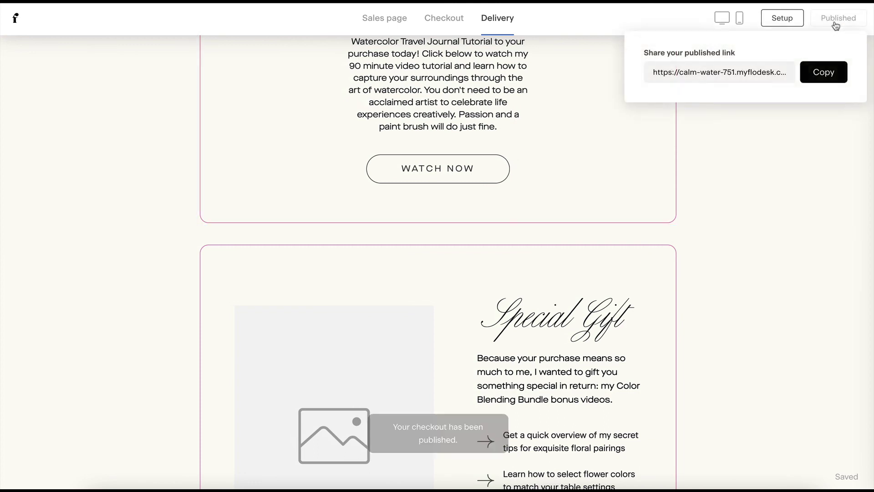
{"action": "left_click", "coordinate": [822, 78]}
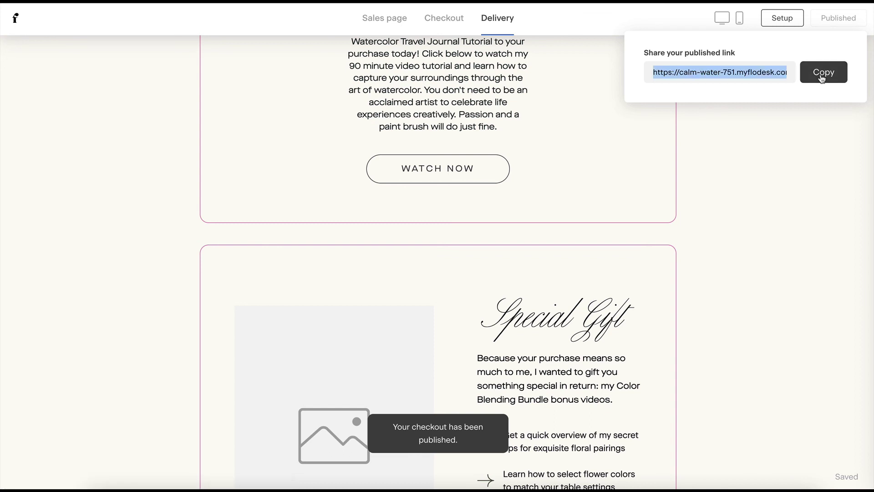